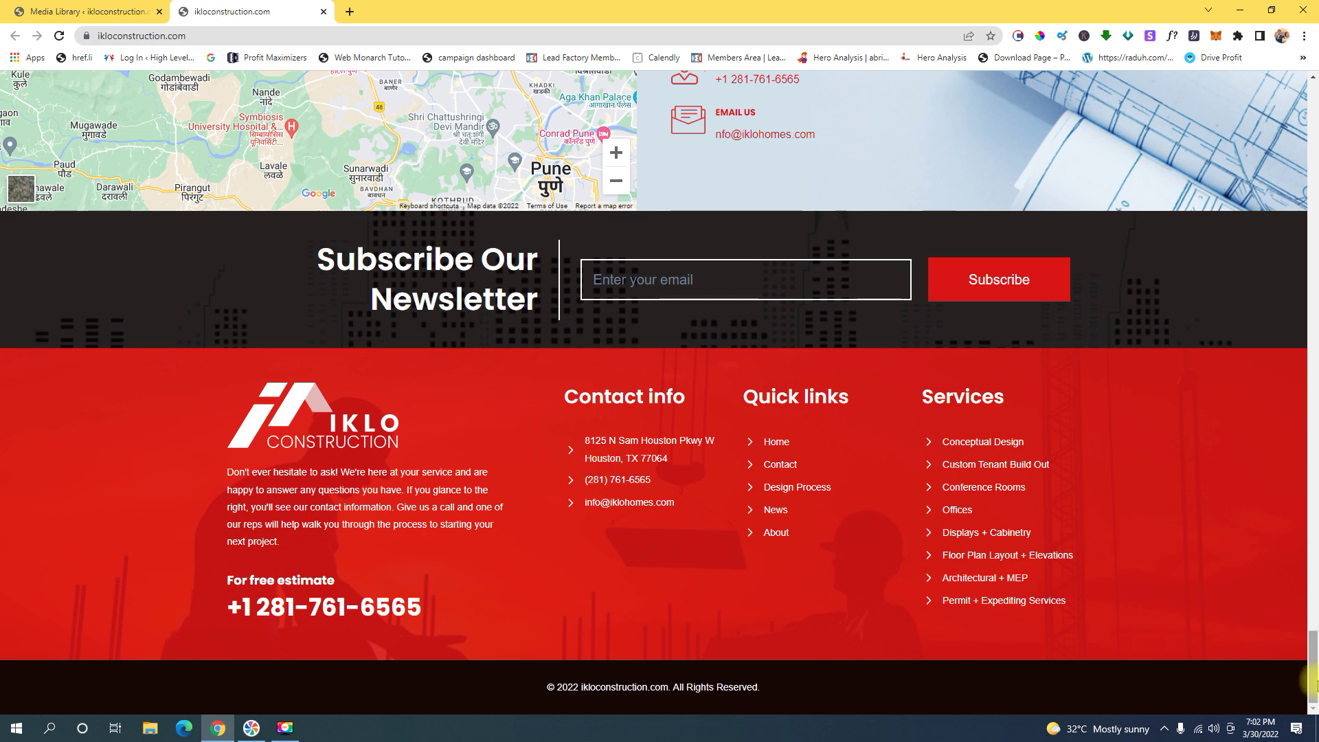
Scroll through the live IKLO Construction homepage to review its red footer
drag(1312, 680, 1312, 90)
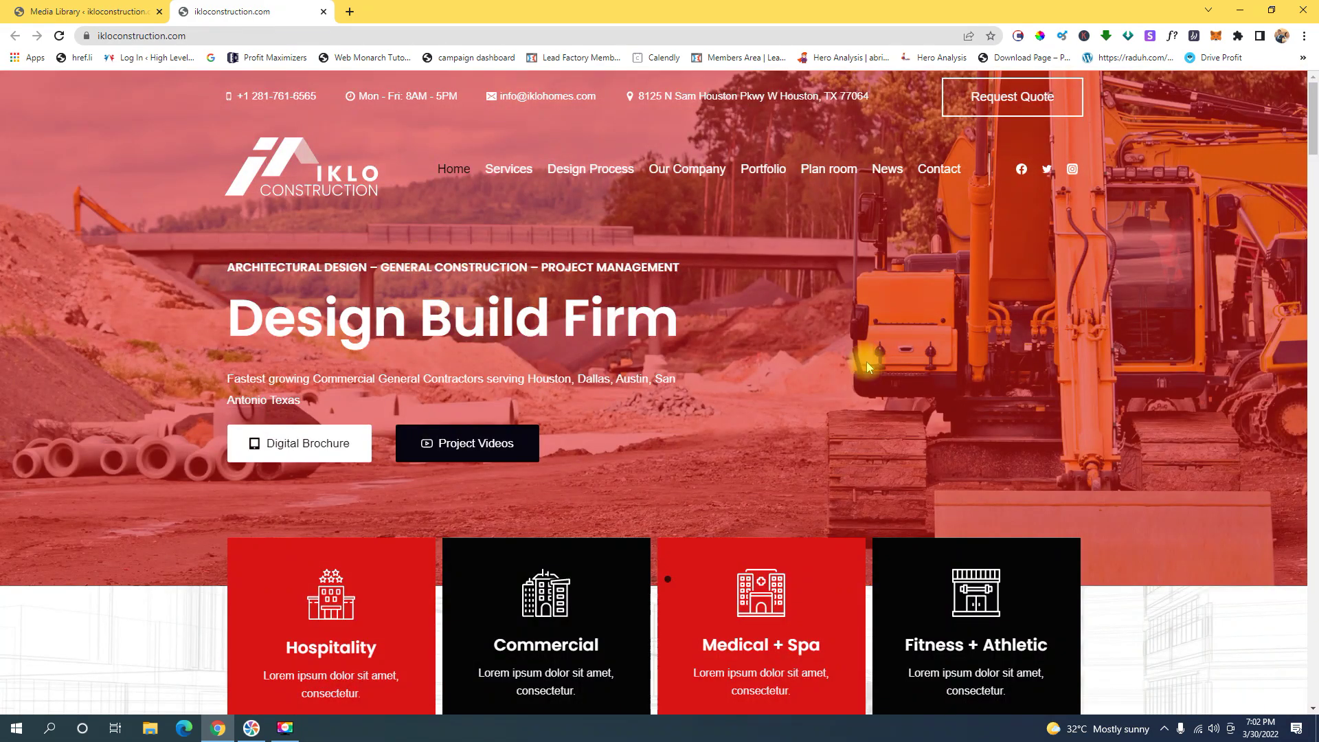
drag(1312, 110, 1312, 659)
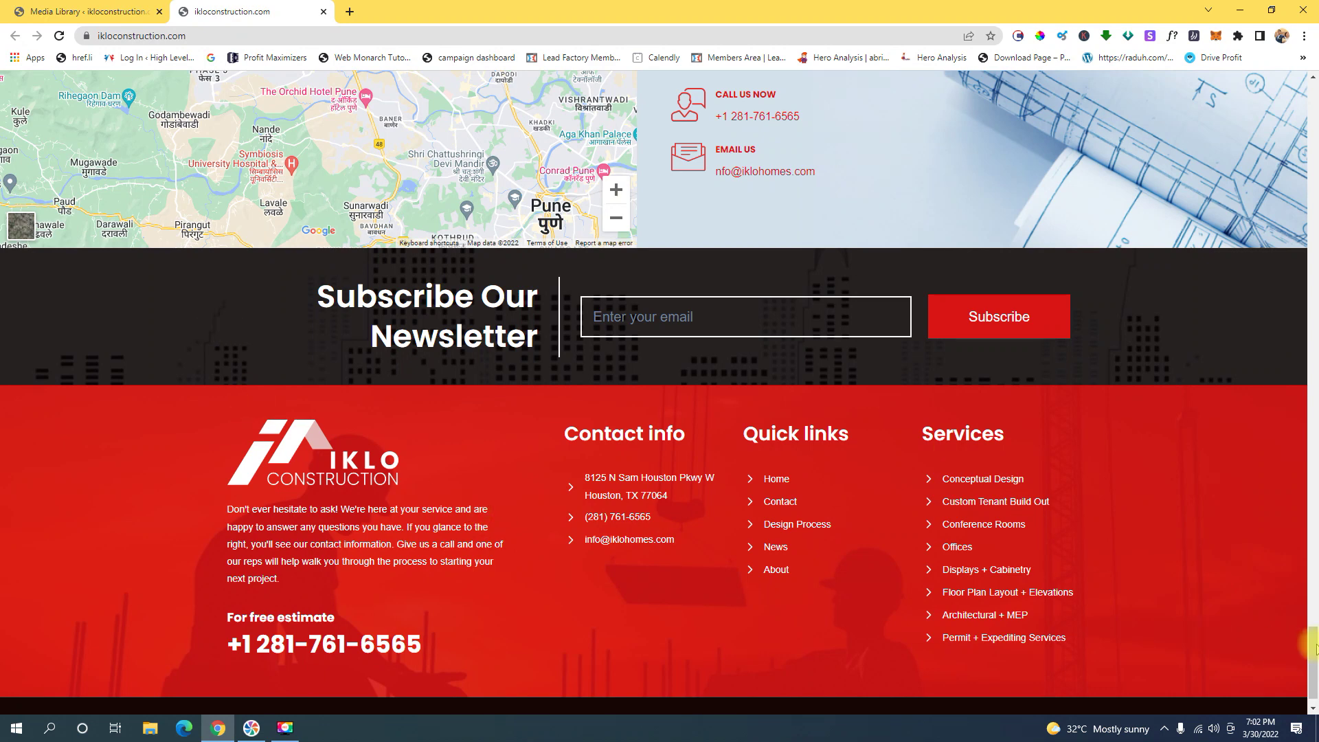
drag(1311, 639, 1312, 117)
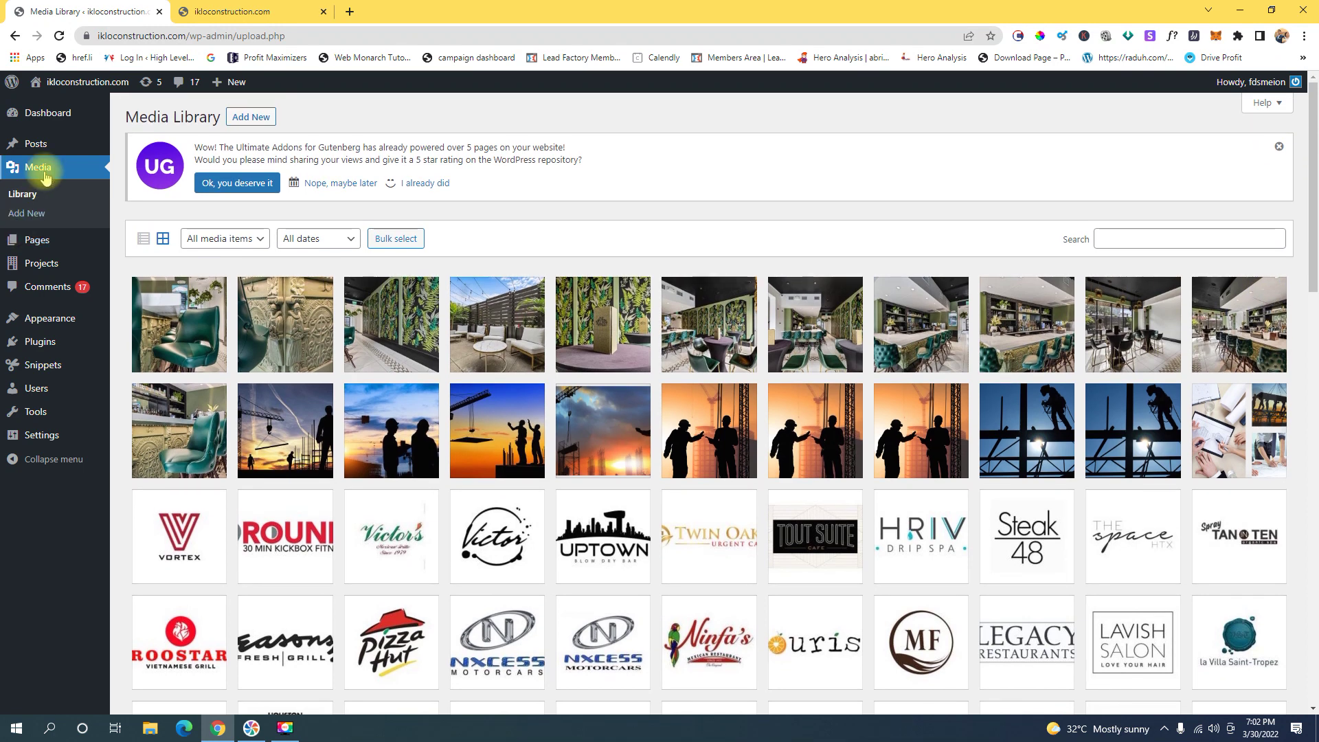
Open the Media Library and show the details of the red 'footer background1' image
click(44, 171)
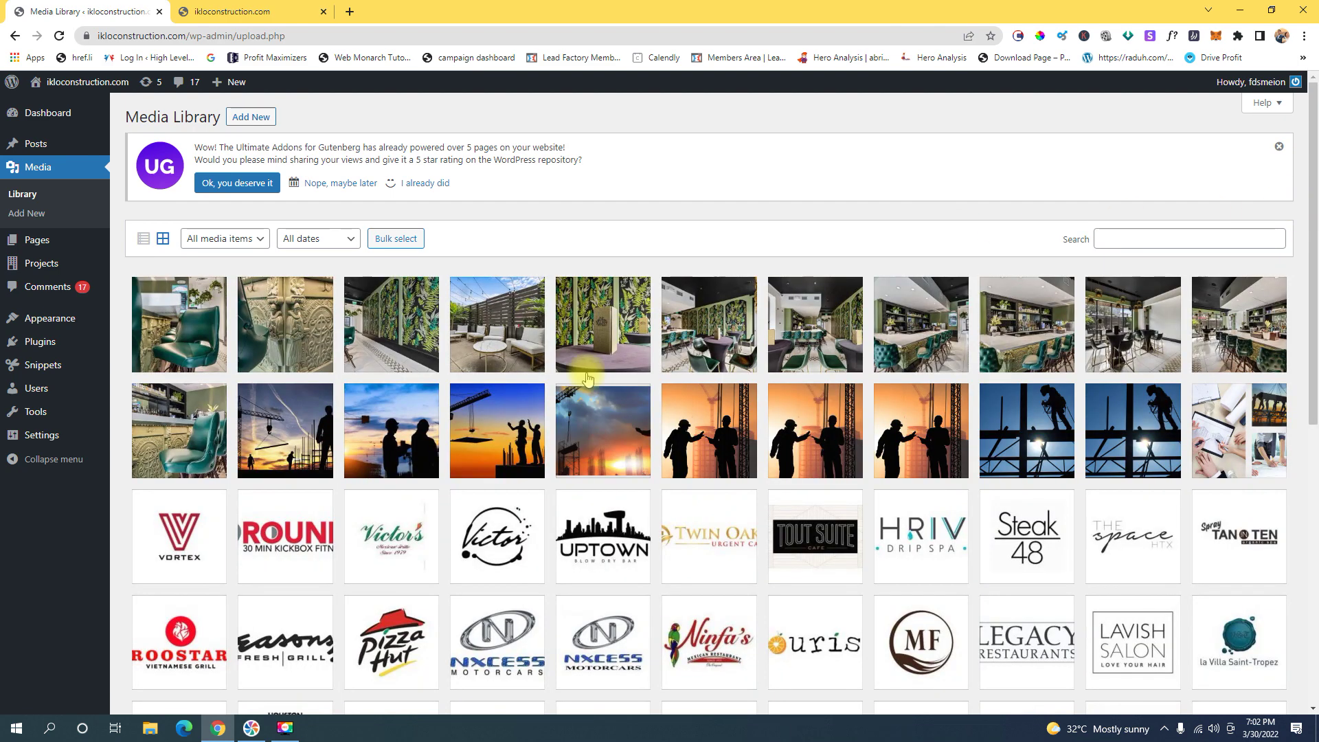
scroll(445, 348, down, 3)
scroll(445, 348, down, 5)
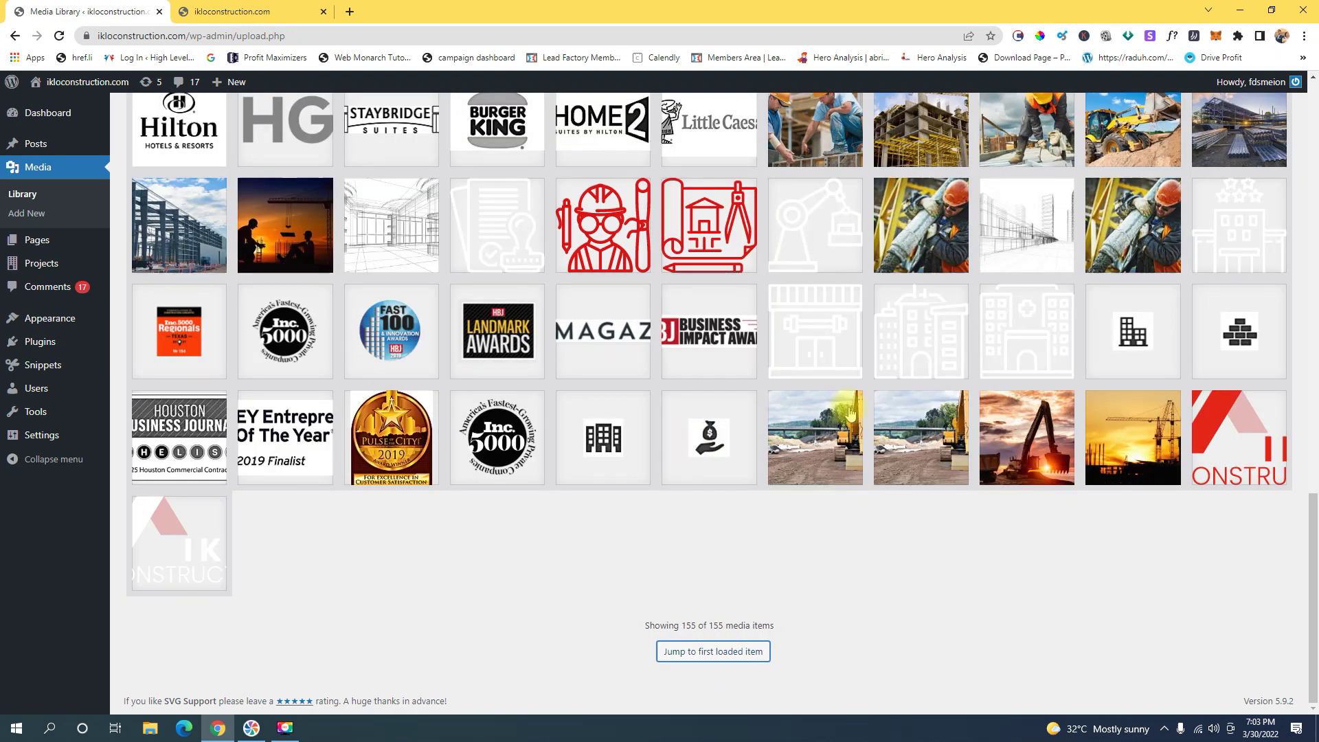
scroll(848, 425, up, 2)
scroll(849, 424, up, 3)
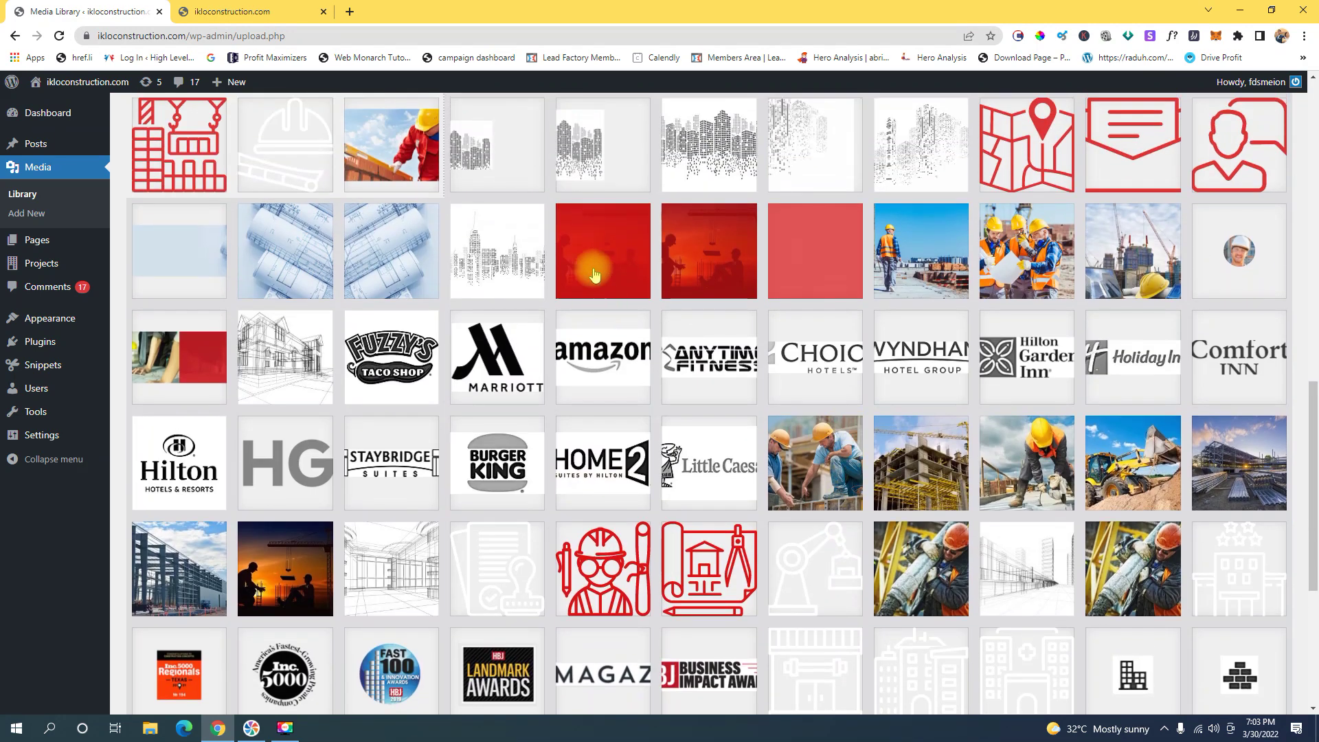
click(721, 426)
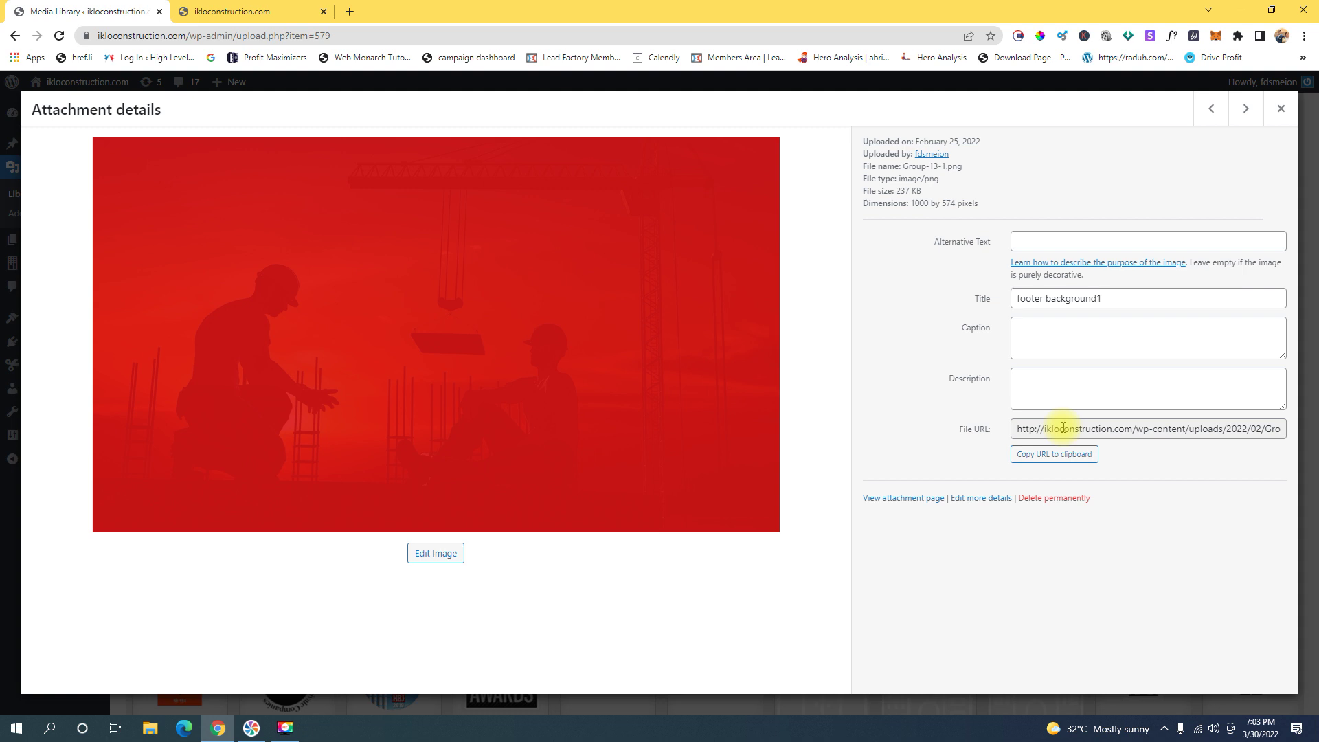
Copy the Group-13-1.png file URL and return to the Media Library grid
click(1063, 427)
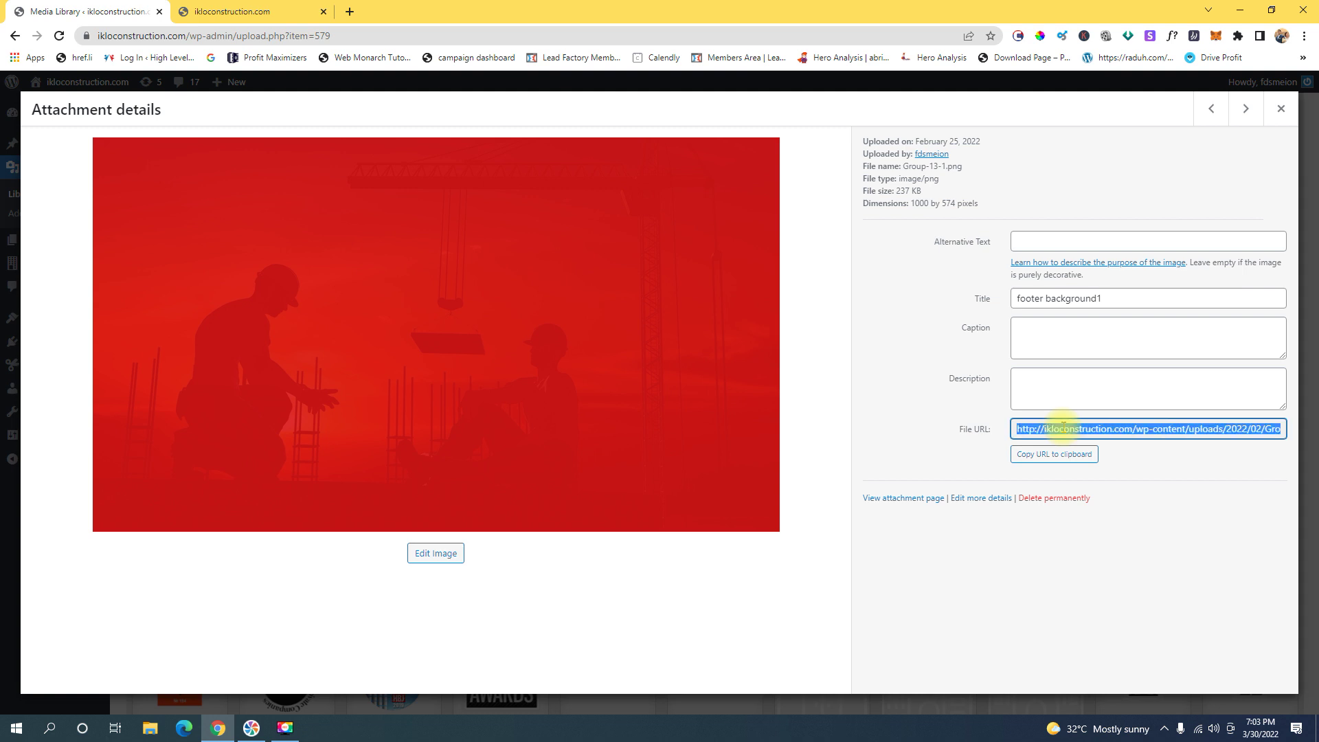
right_click(1064, 427)
click(1027, 445)
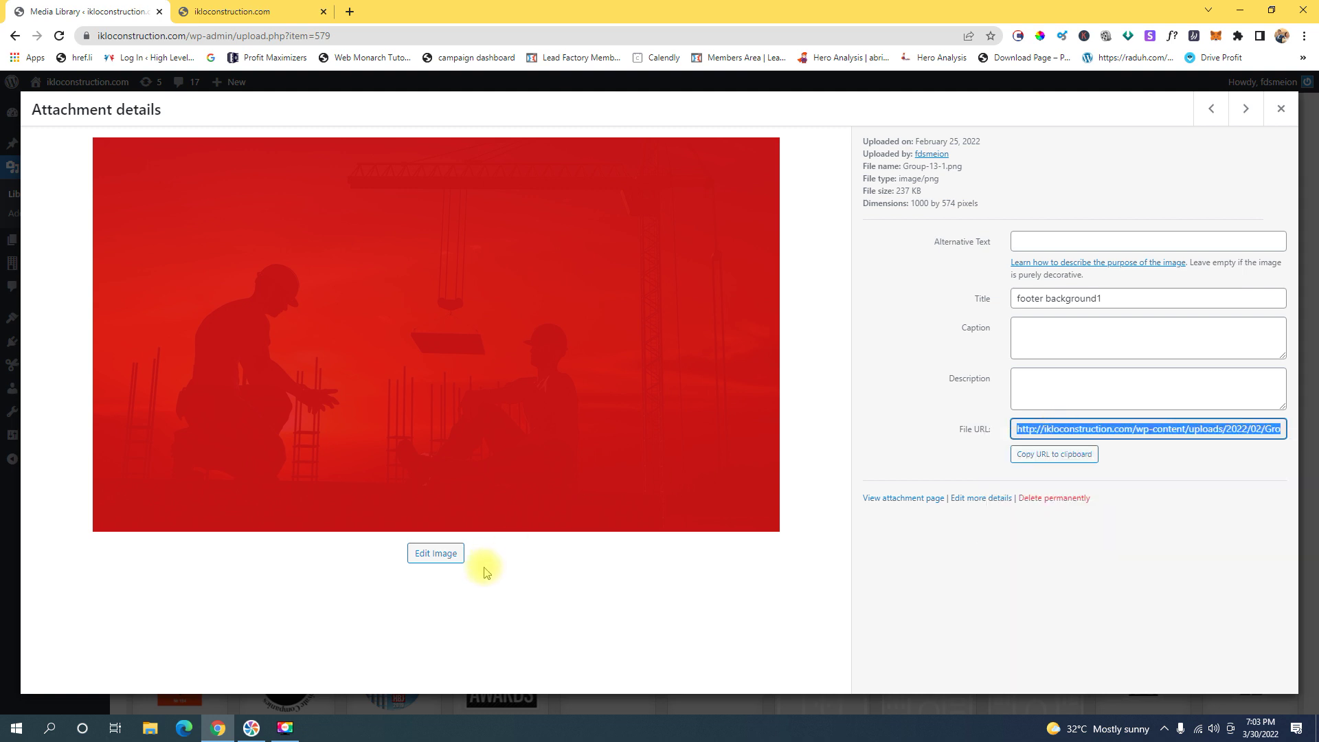
right_click(1055, 430)
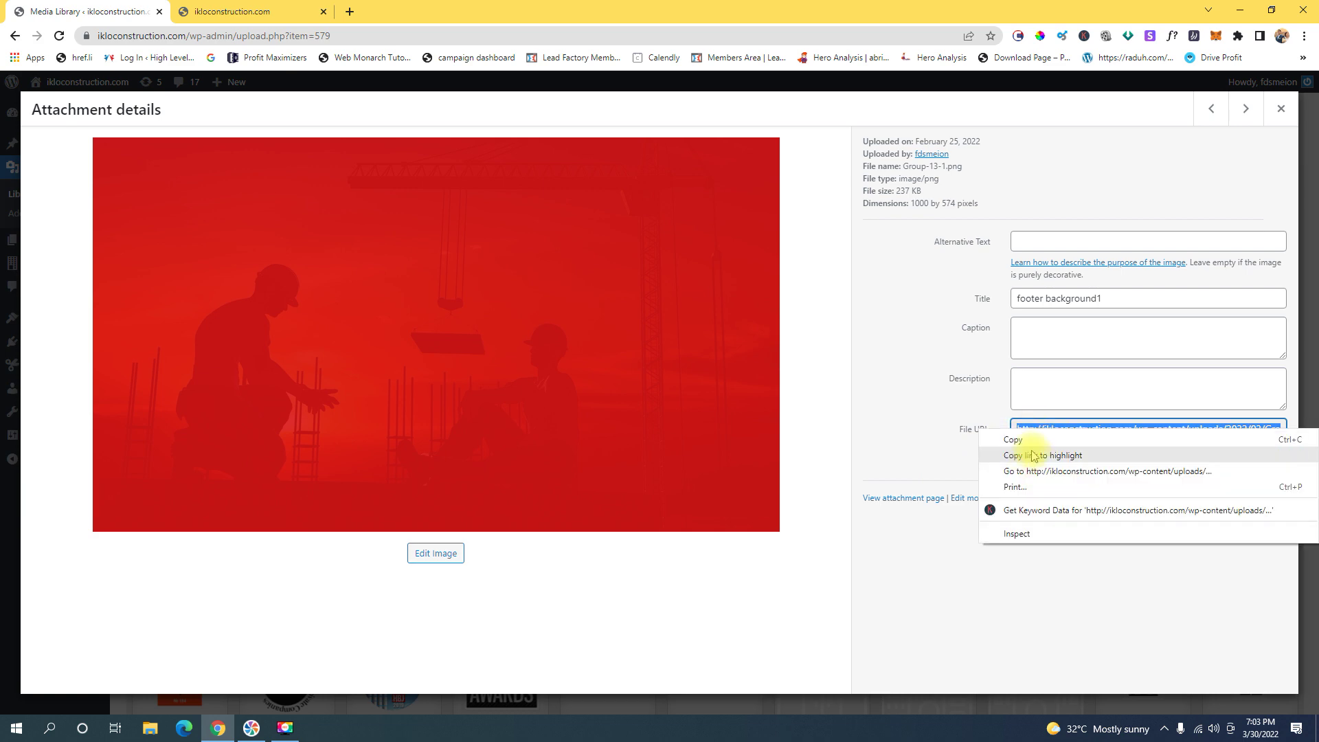
click(1057, 441)
click(1256, 150)
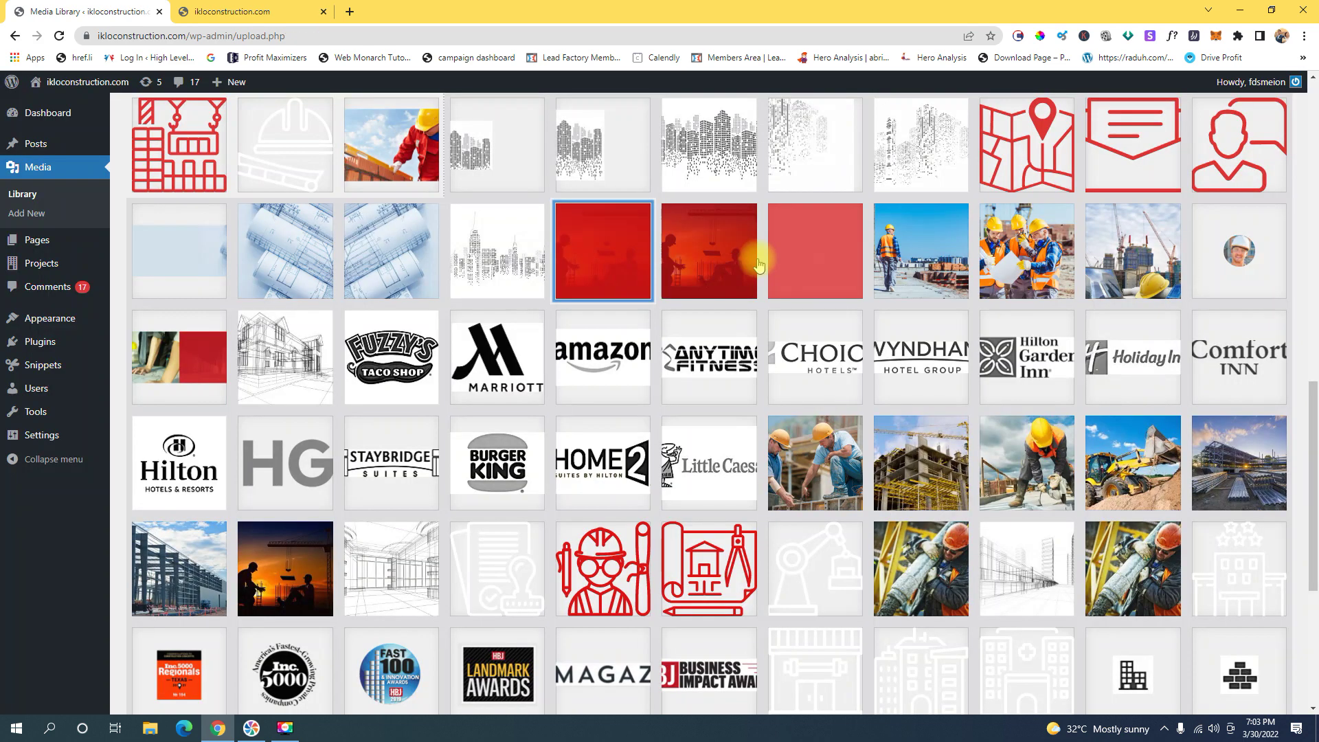
Open the Kadence theme Customizer from the Appearance menu
scroll(756, 258, up, 2)
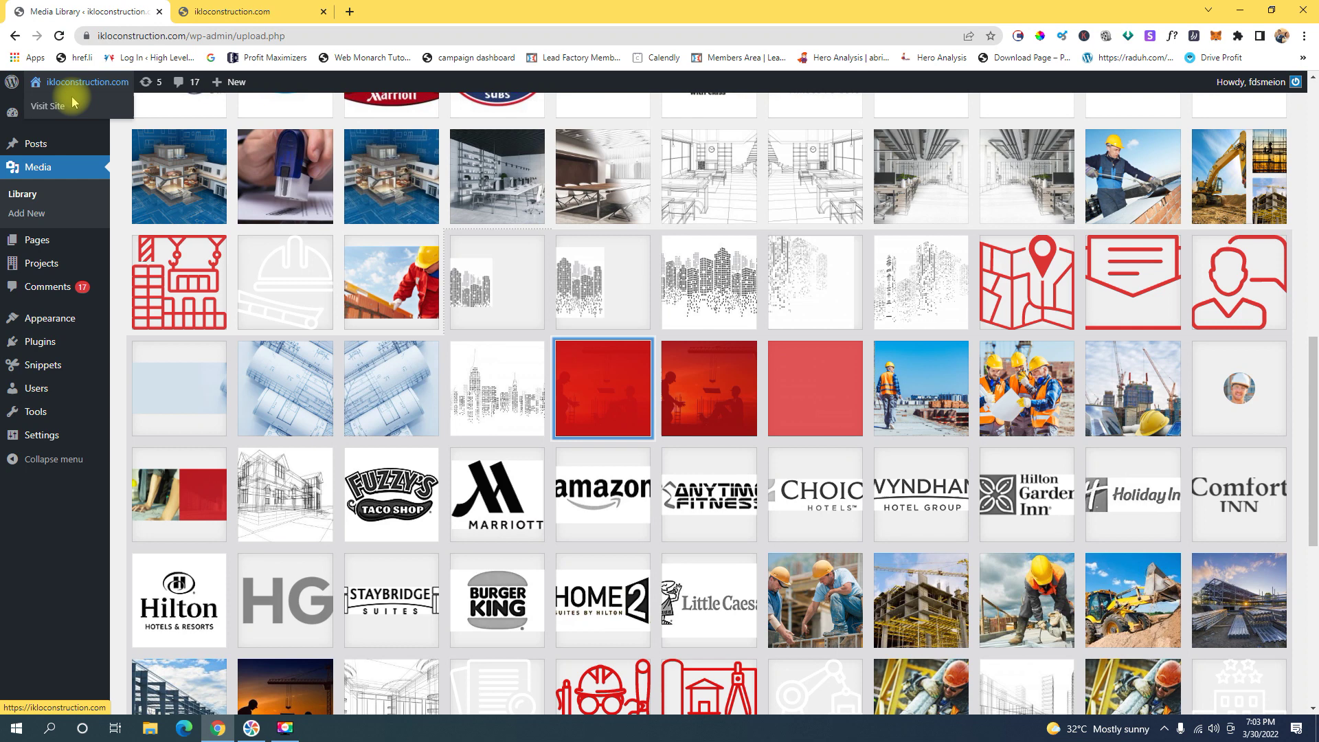
mouse_move(59, 318)
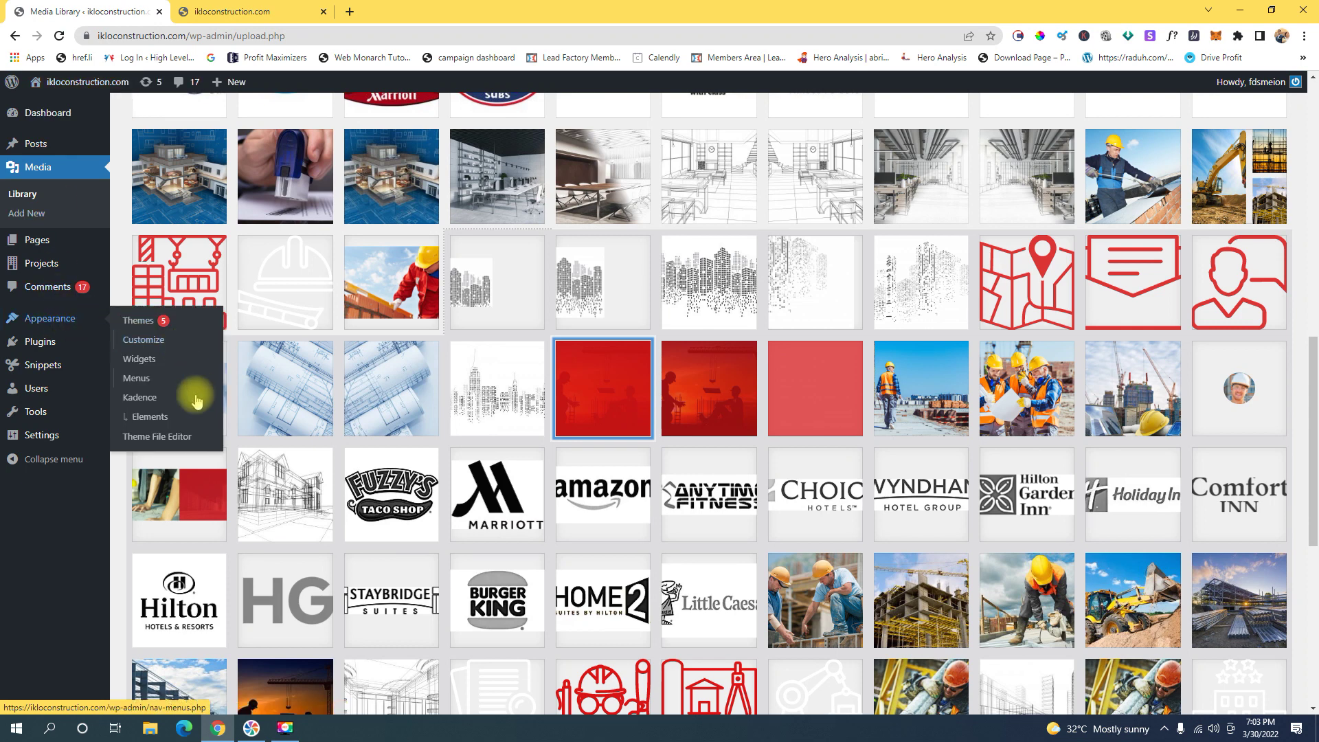
click(140, 377)
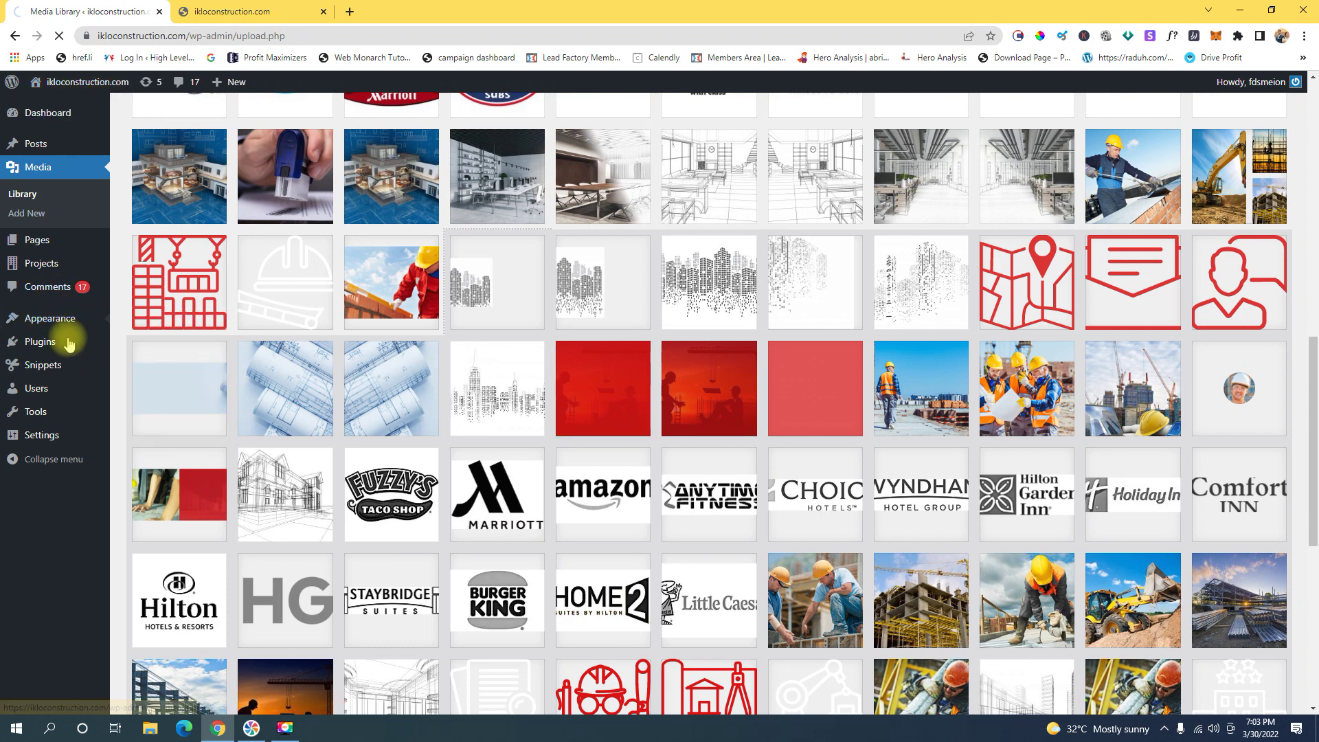
click(141, 340)
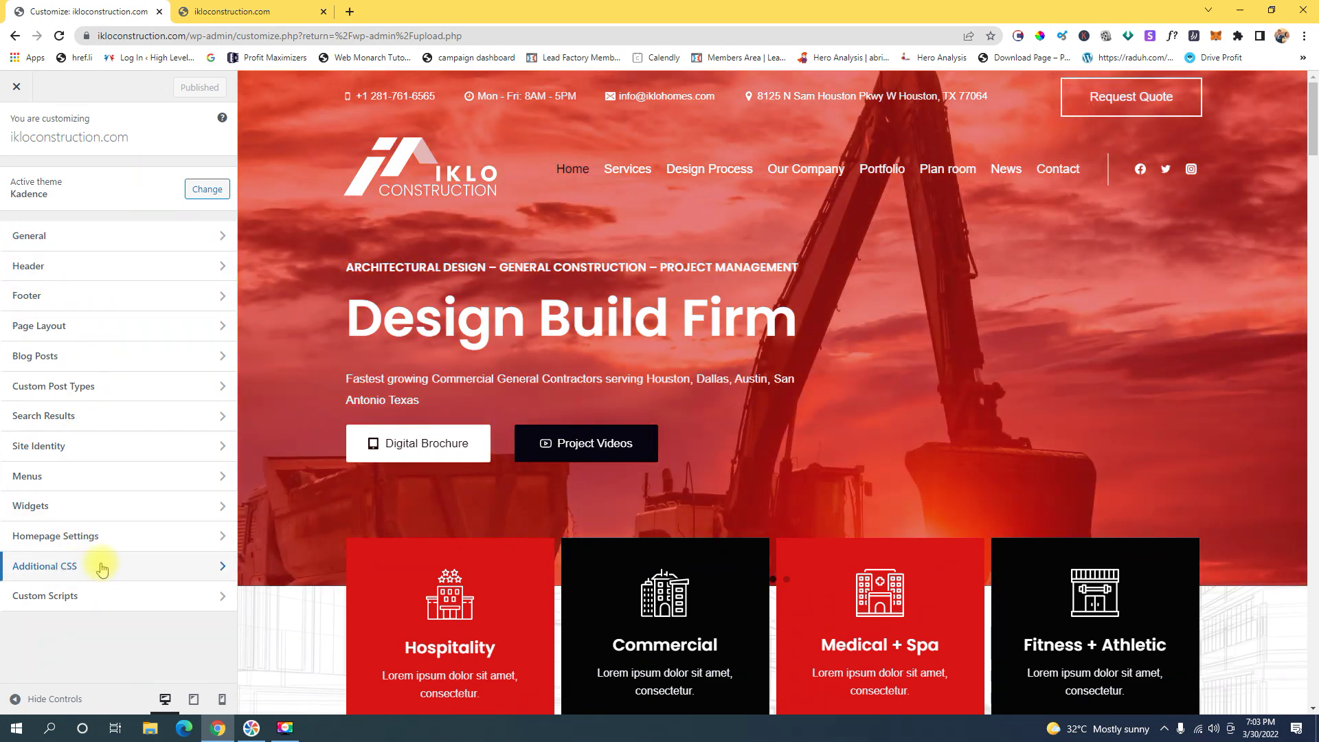
View the #colophon background-image rule in Additional CSS and scroll the preview to the footer
click(116, 564)
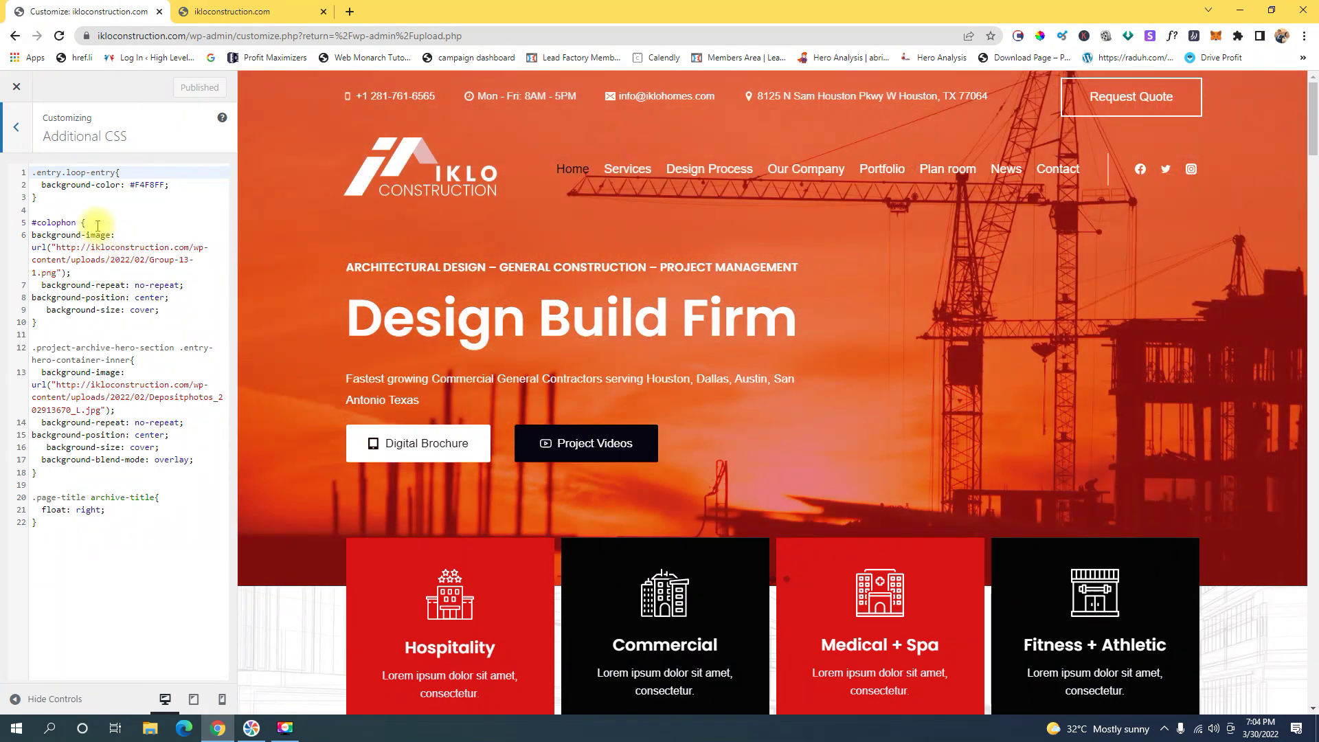
drag(1312, 147, 1313, 705)
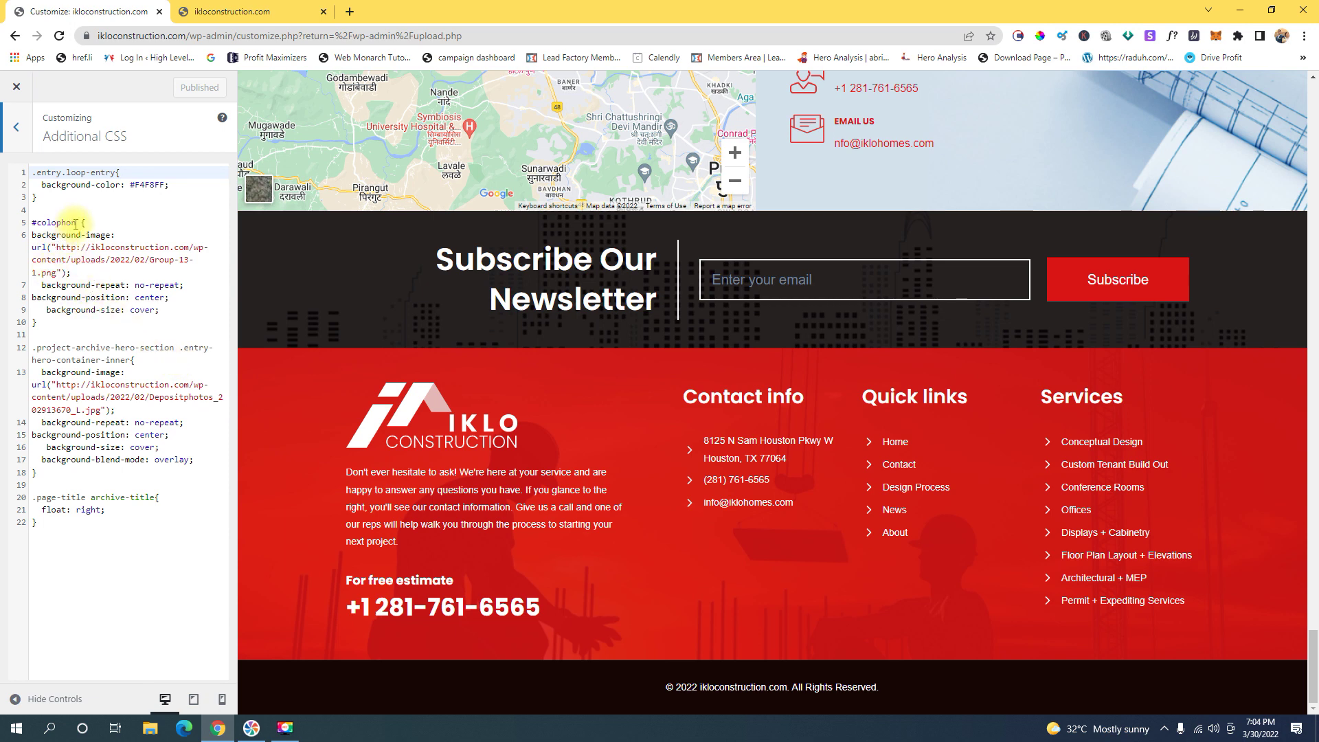
drag(90, 224, 28, 228)
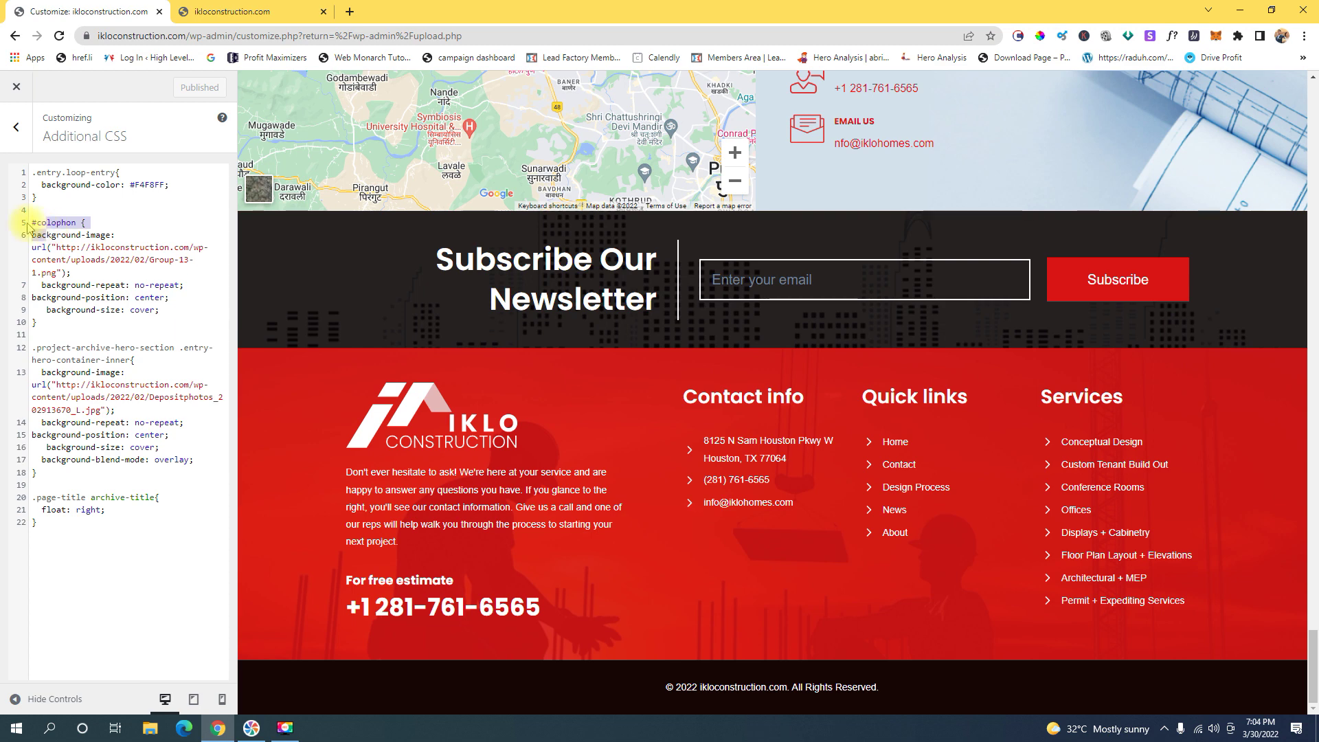
click(80, 223)
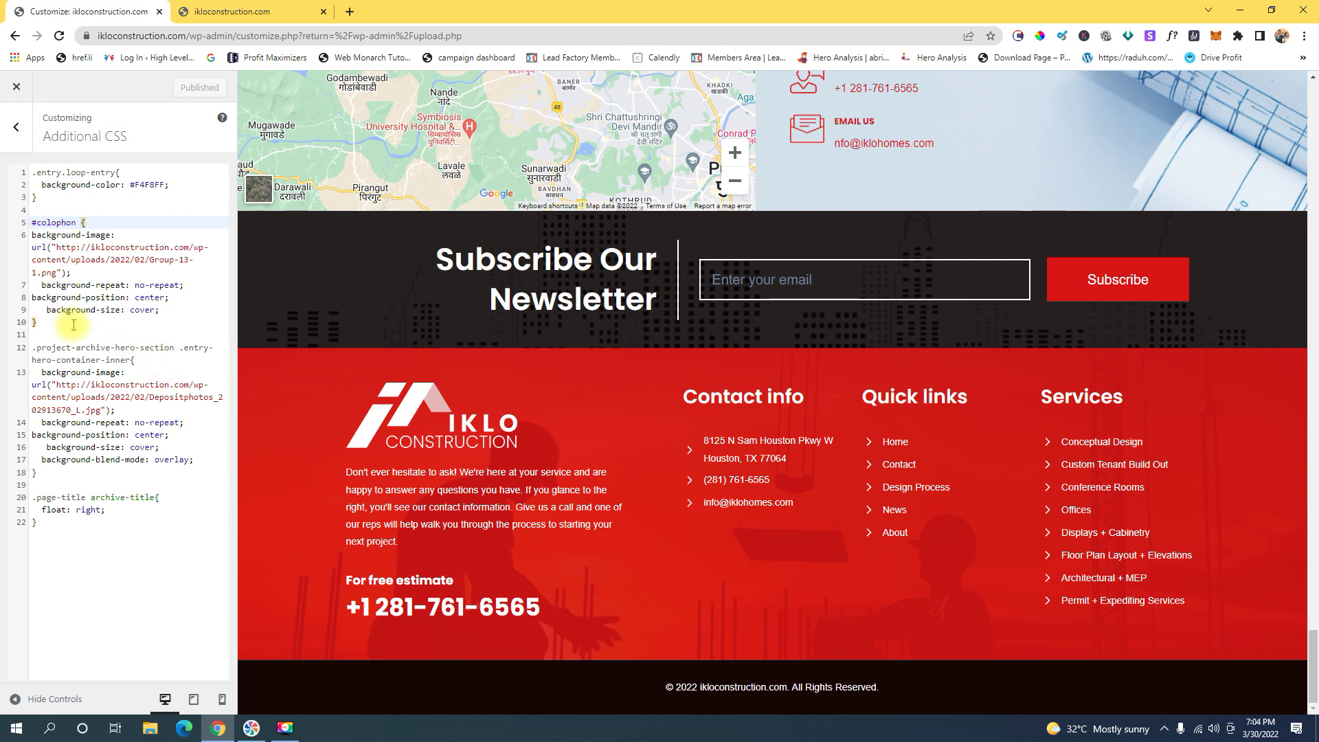
drag(38, 322, 31, 221)
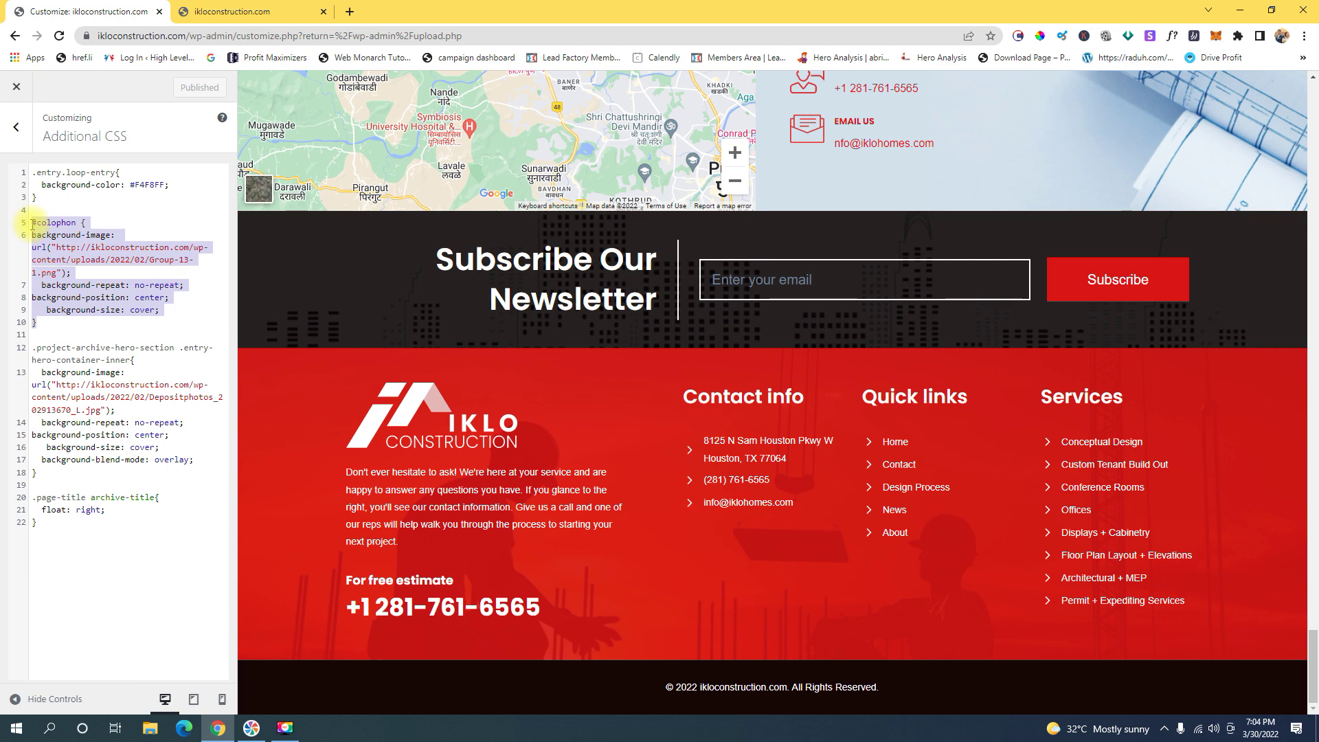
right_click(55, 243)
click(103, 293)
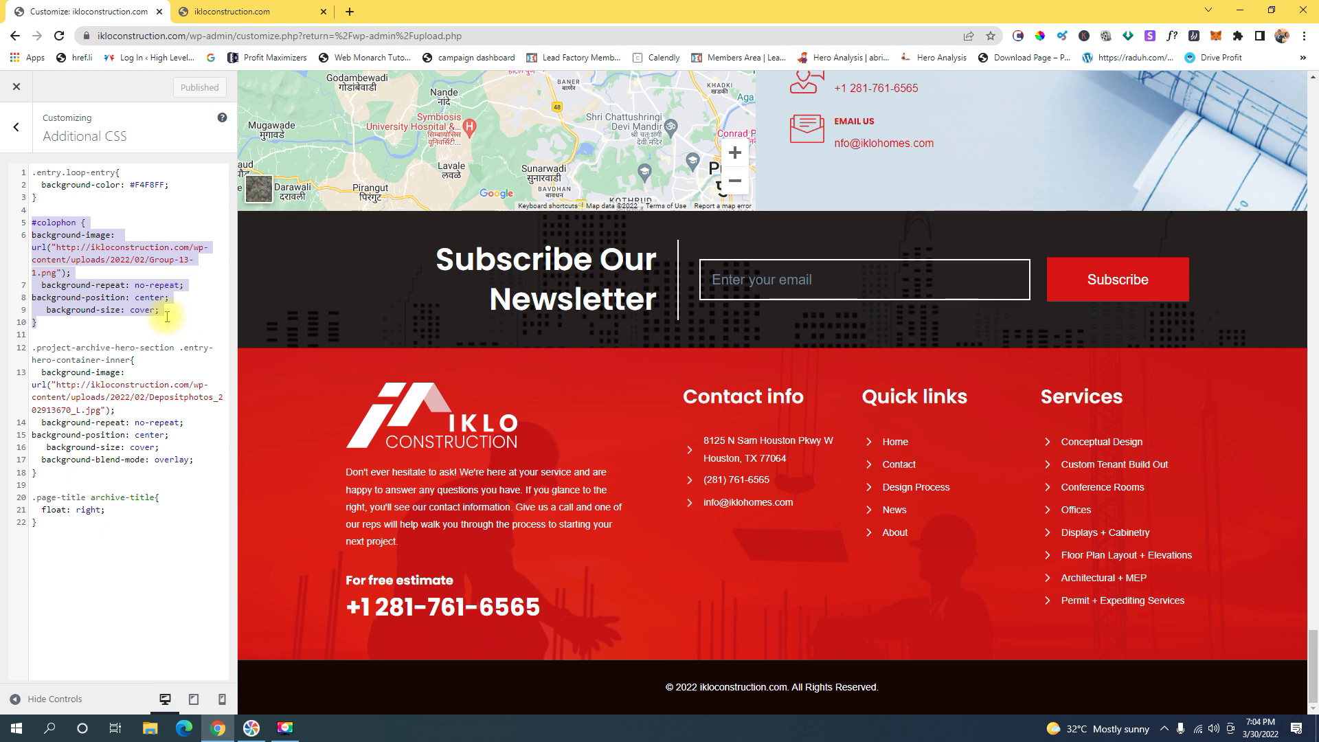
click(135, 285)
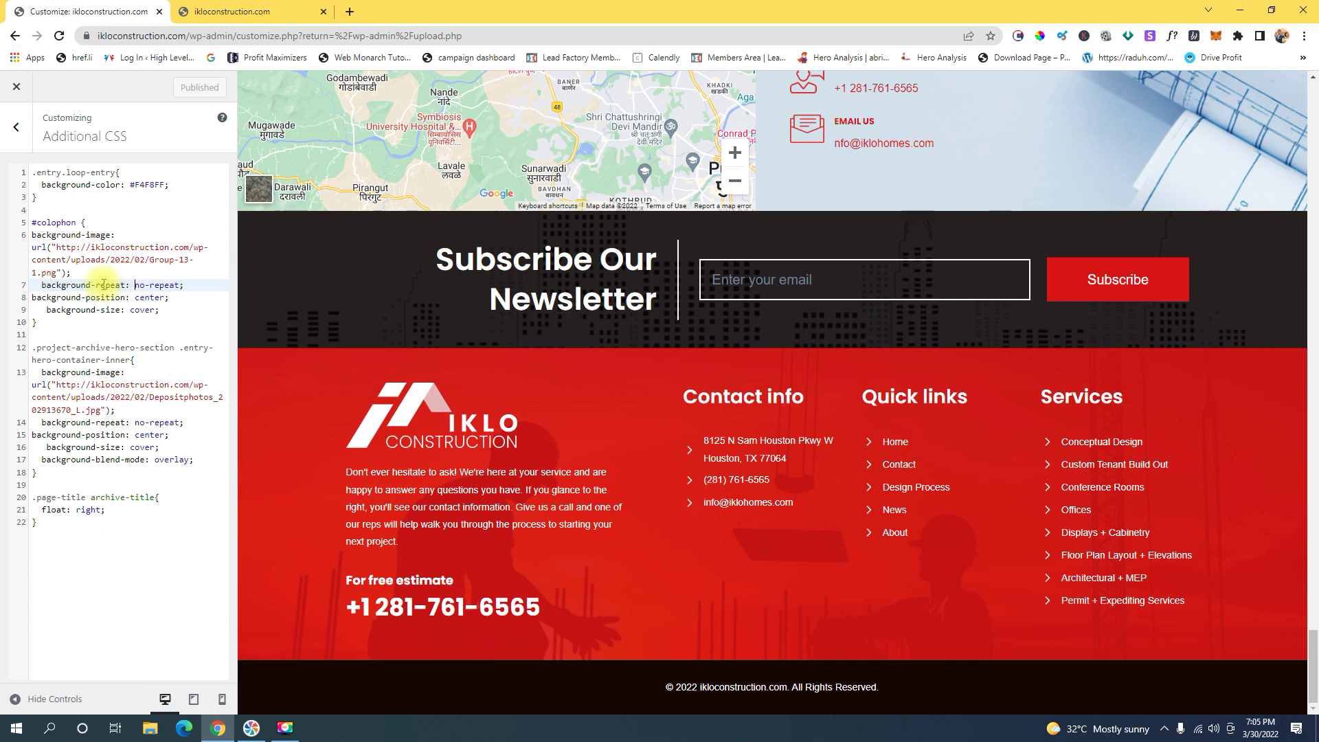
drag(64, 327, 43, 224)
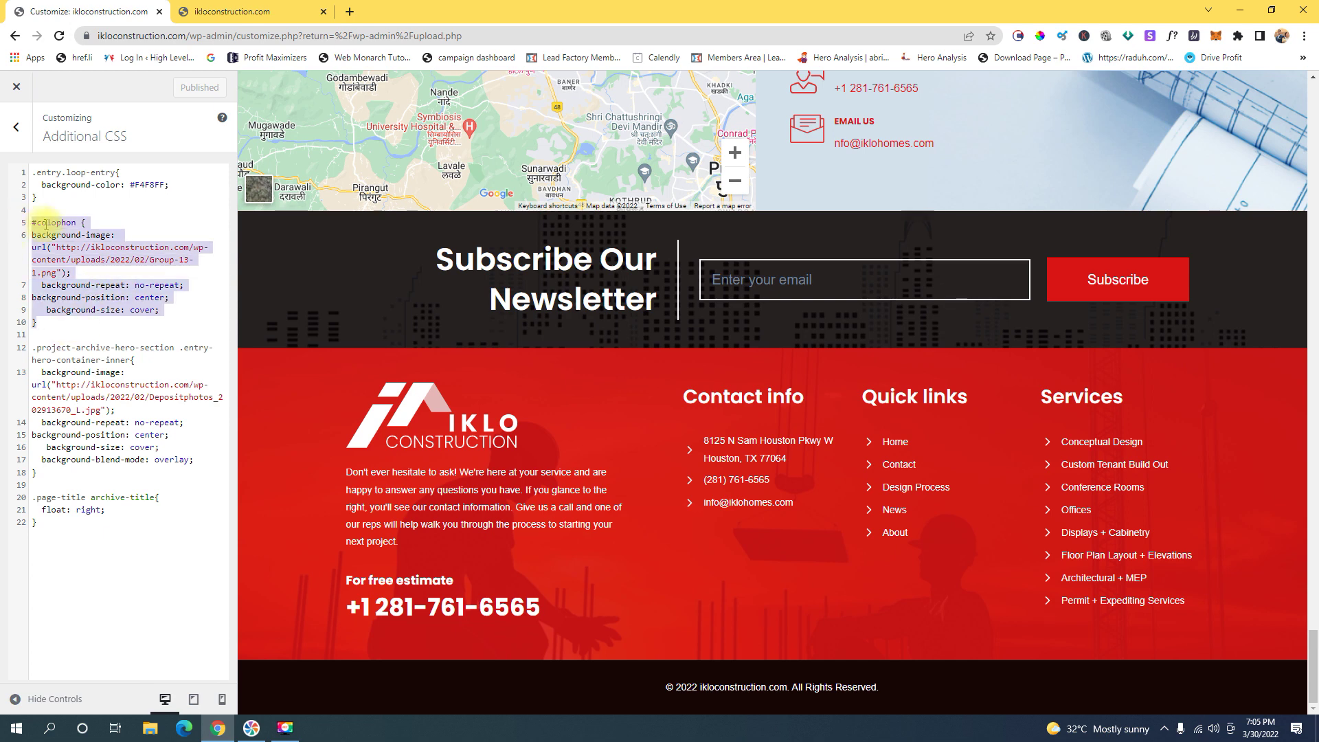
click(36, 214)
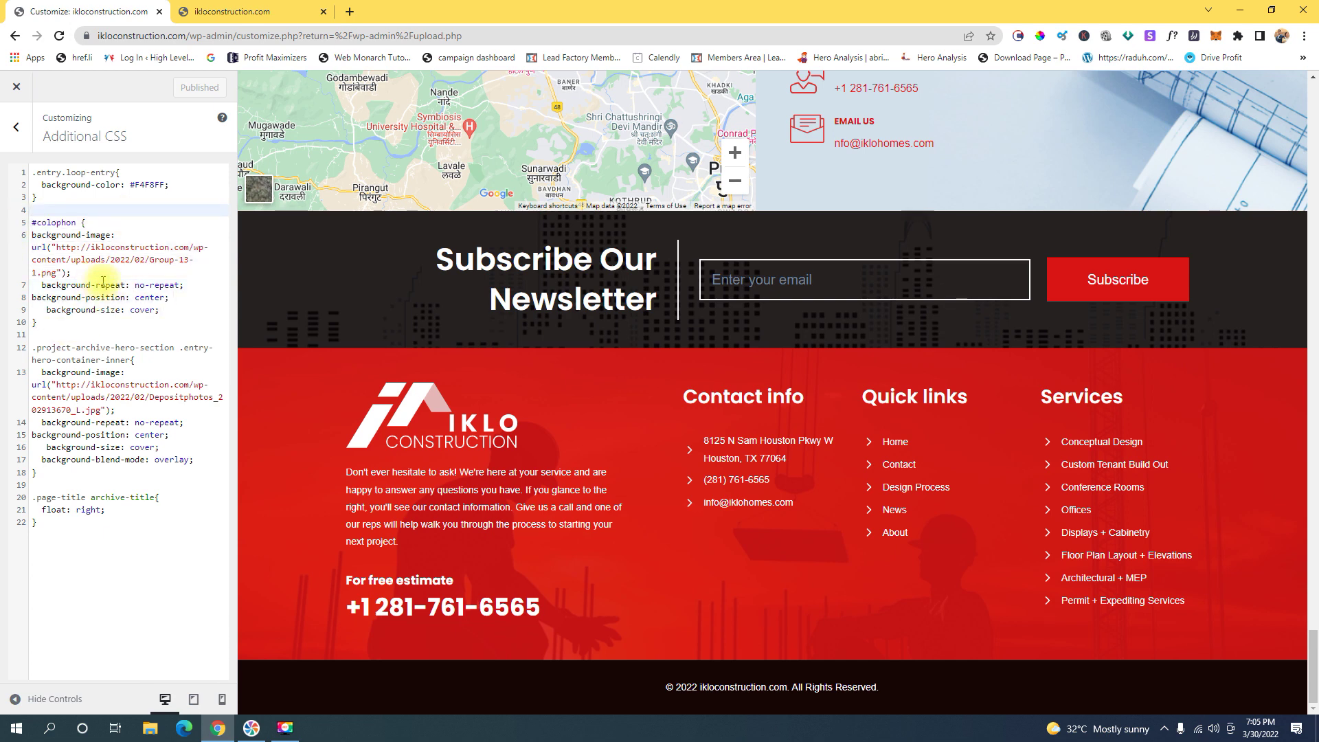
click(15, 128)
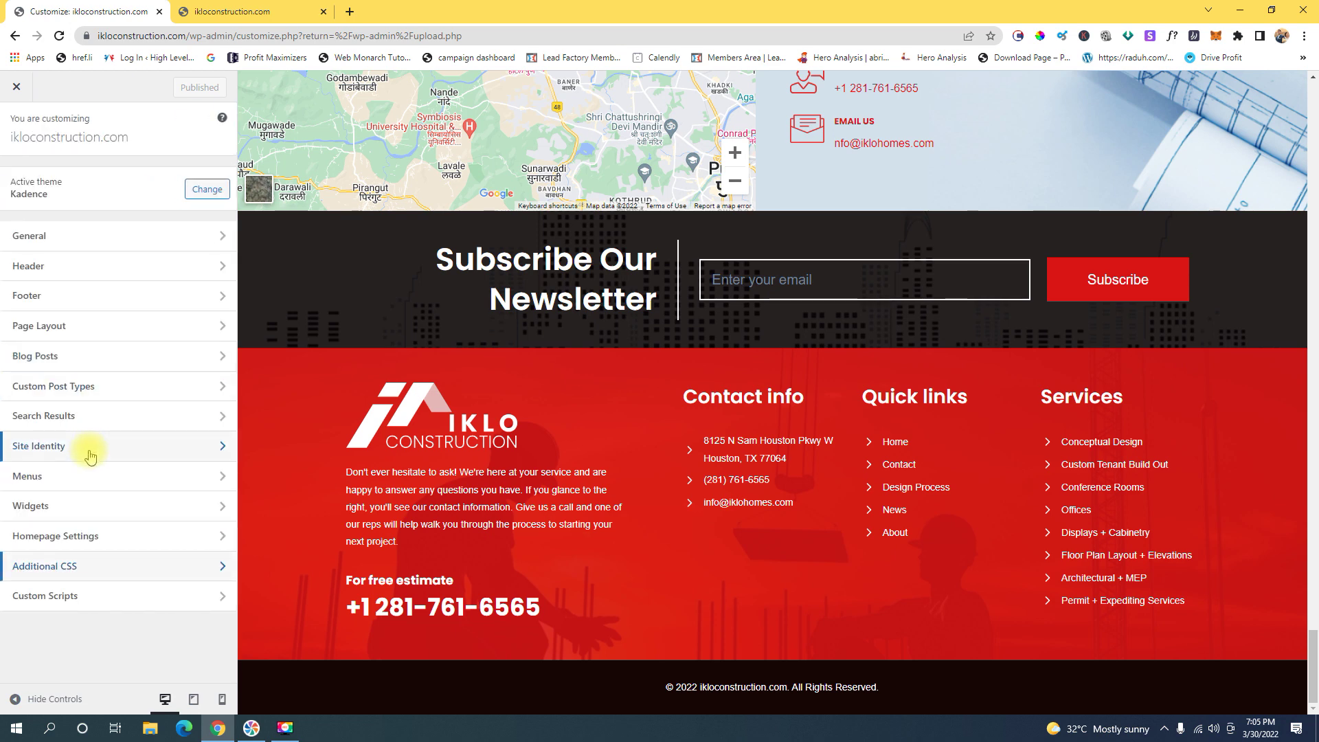
click(65, 569)
drag(158, 323, 29, 226)
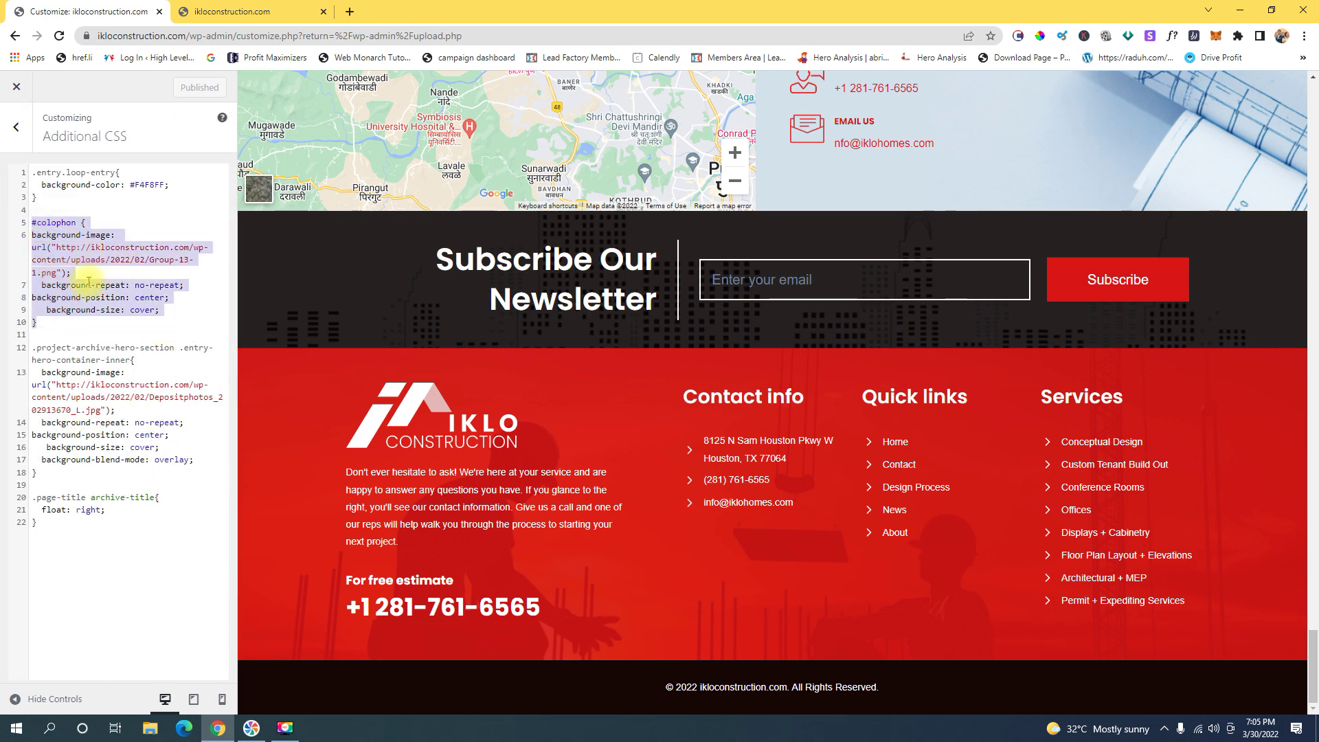
click(101, 264)
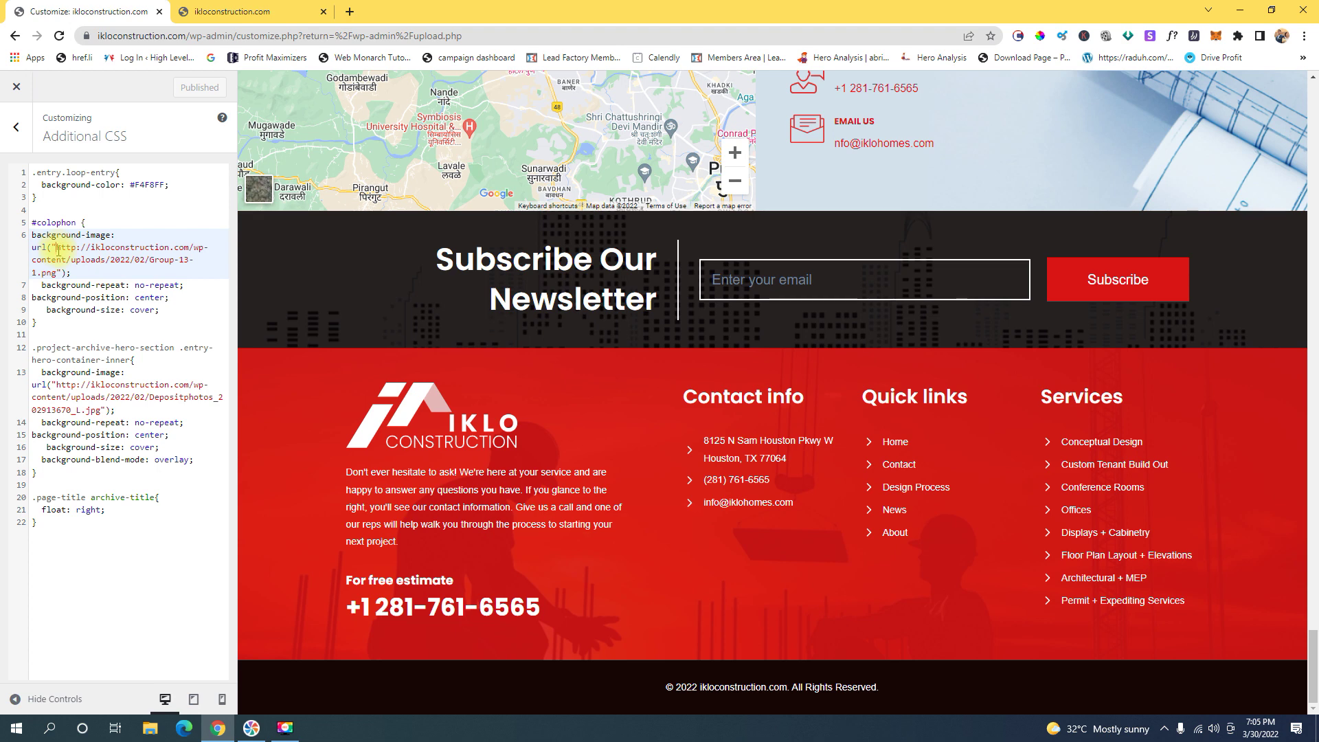
drag(57, 248, 60, 271)
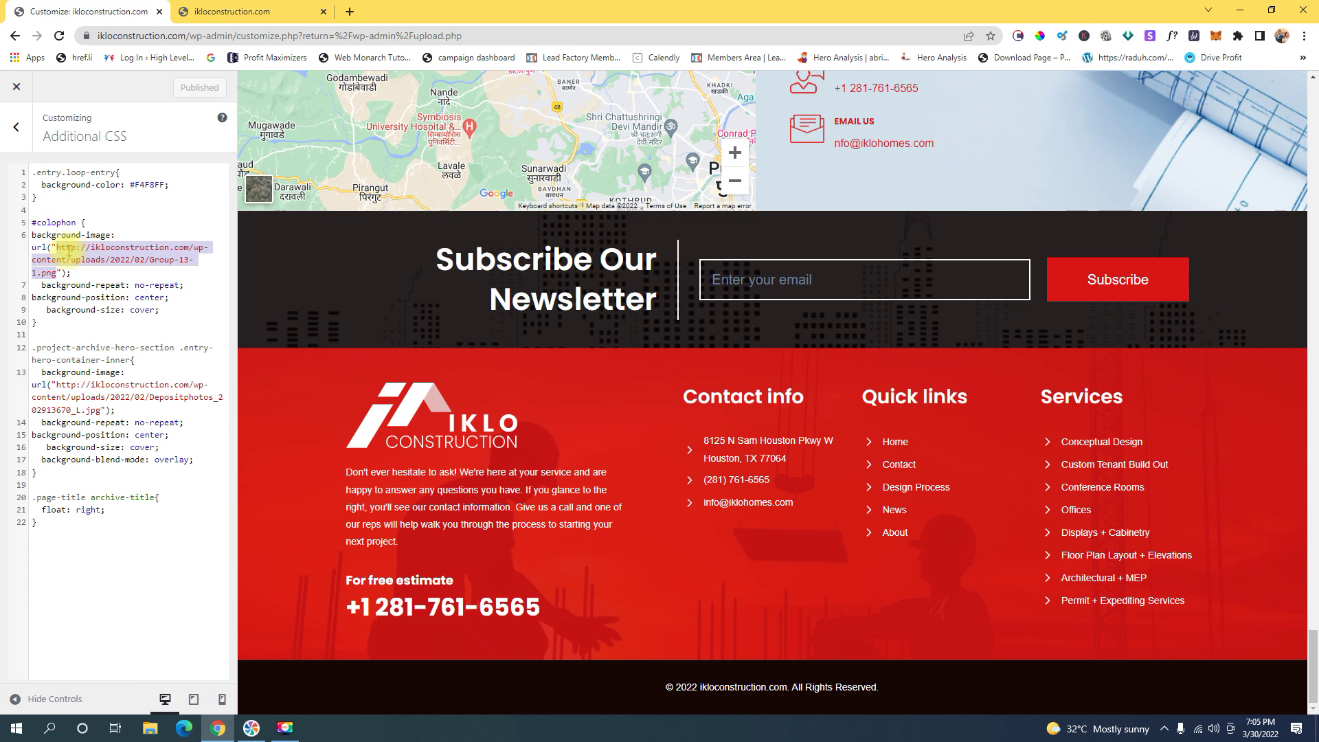
Cut the Group-13-1.png URL out of the #colophon url("") and paste it back
right_click(68, 253)
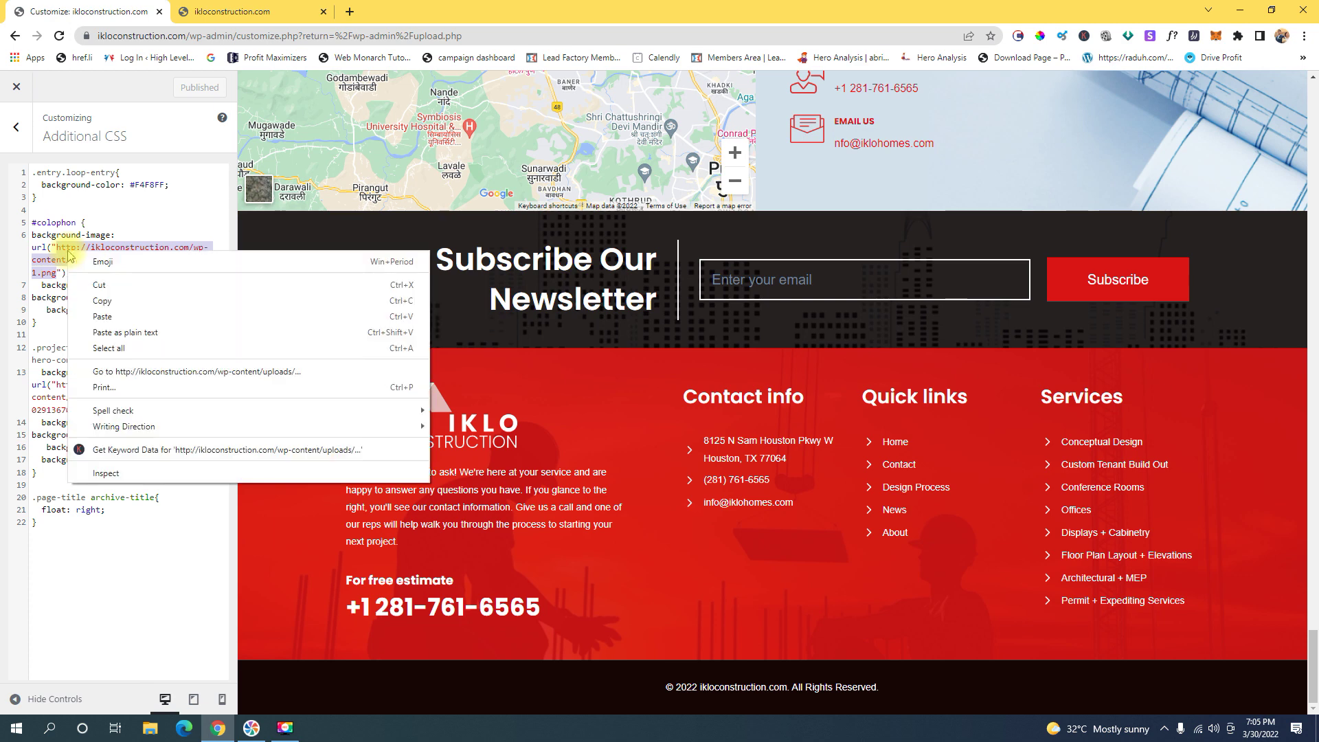
click(96, 285)
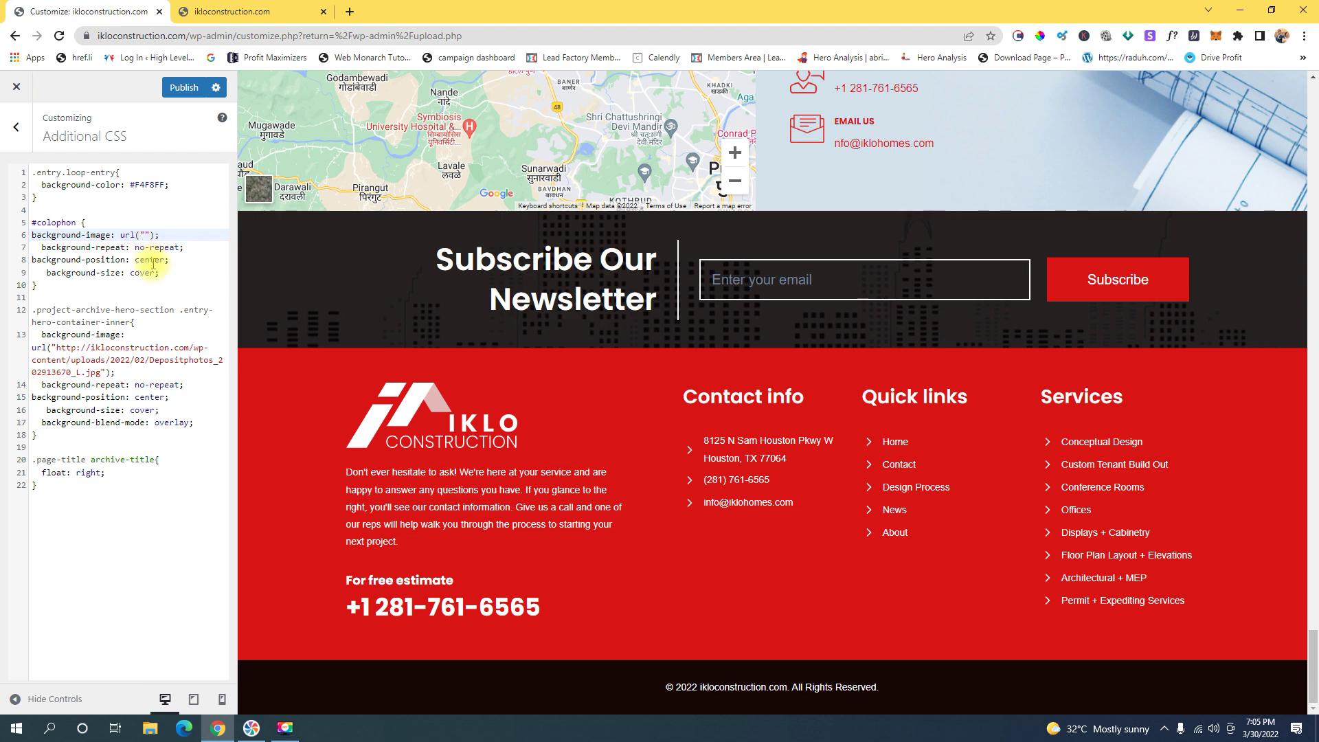
key(ctrl+v)
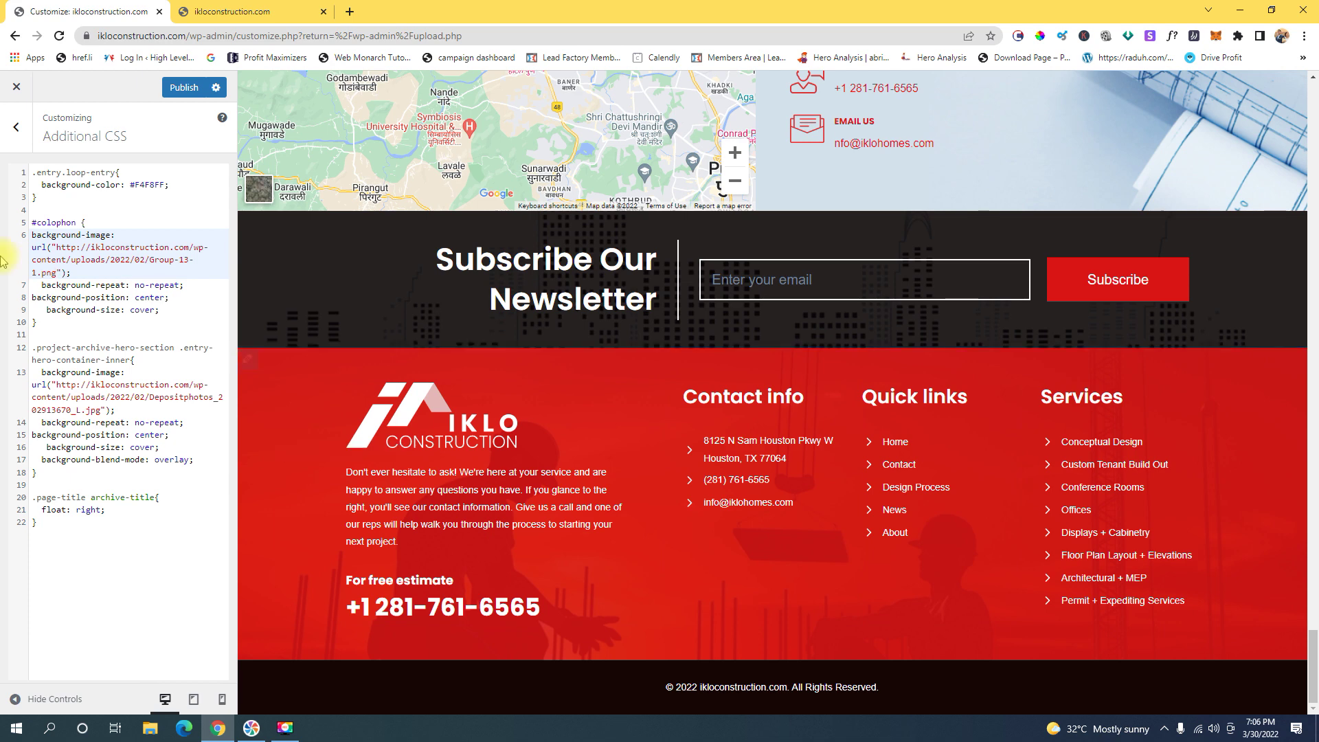
Publish the Additional CSS containing the #colophon footer background-image rule
drag(43, 325, 23, 226)
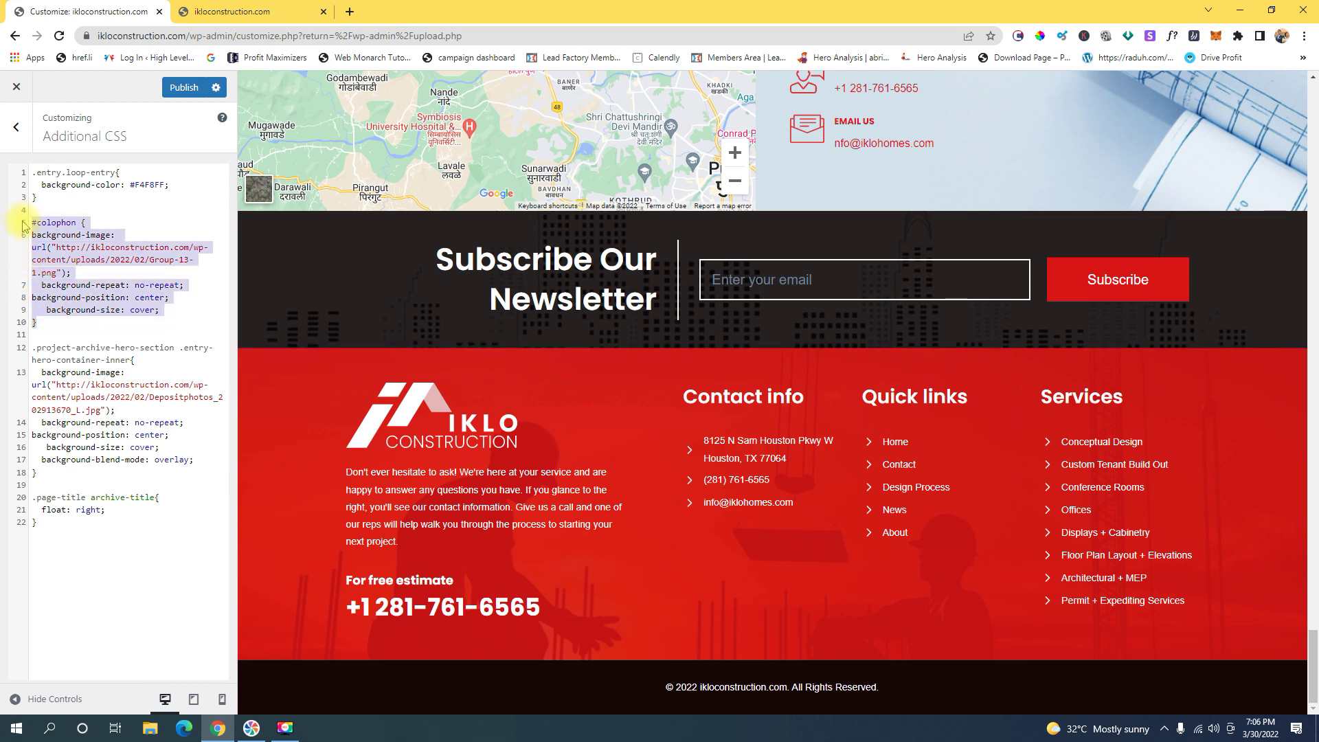
click(60, 249)
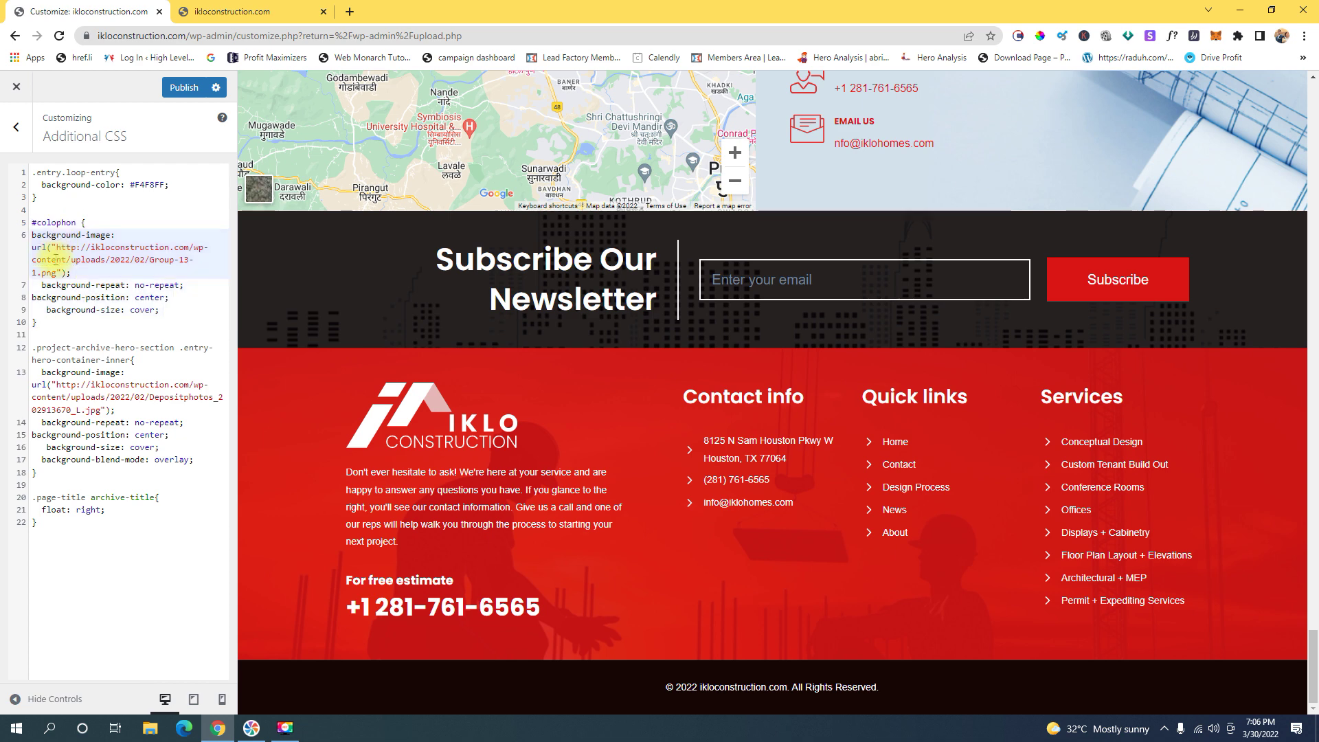
drag(57, 247, 61, 270)
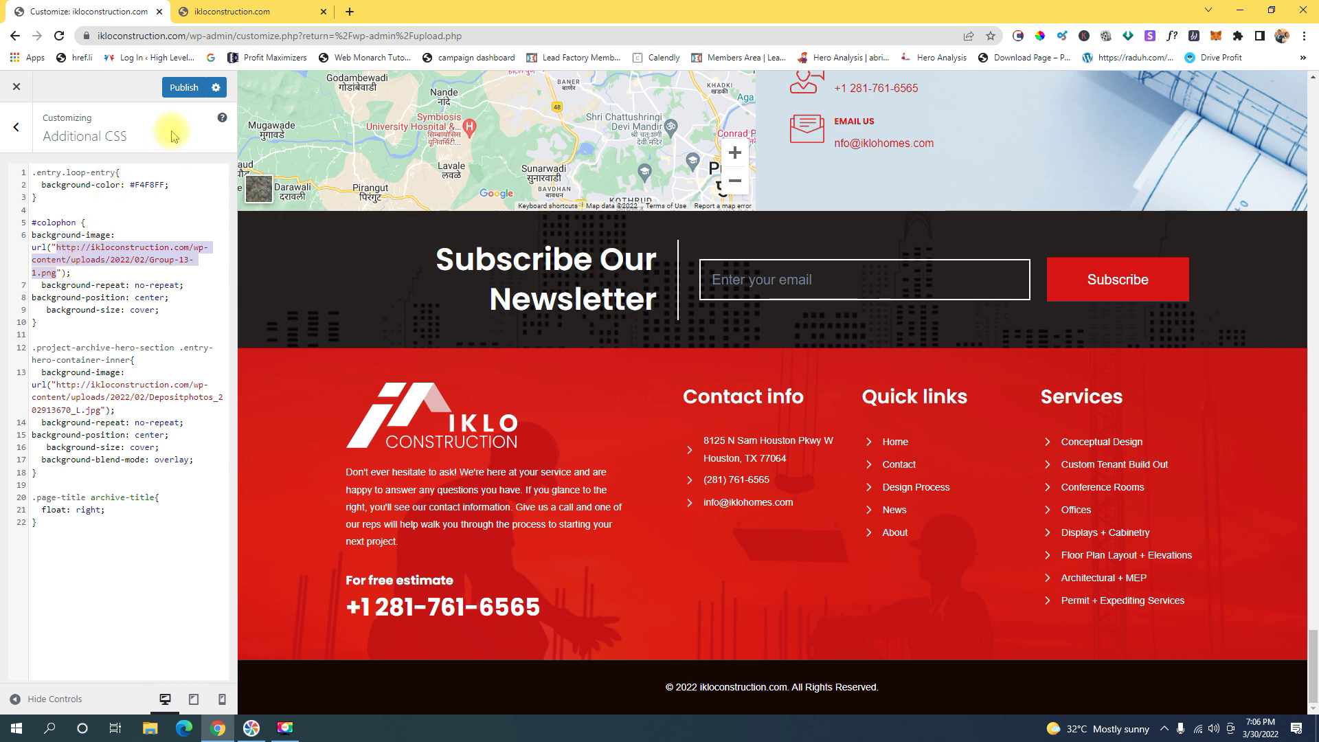
click(183, 87)
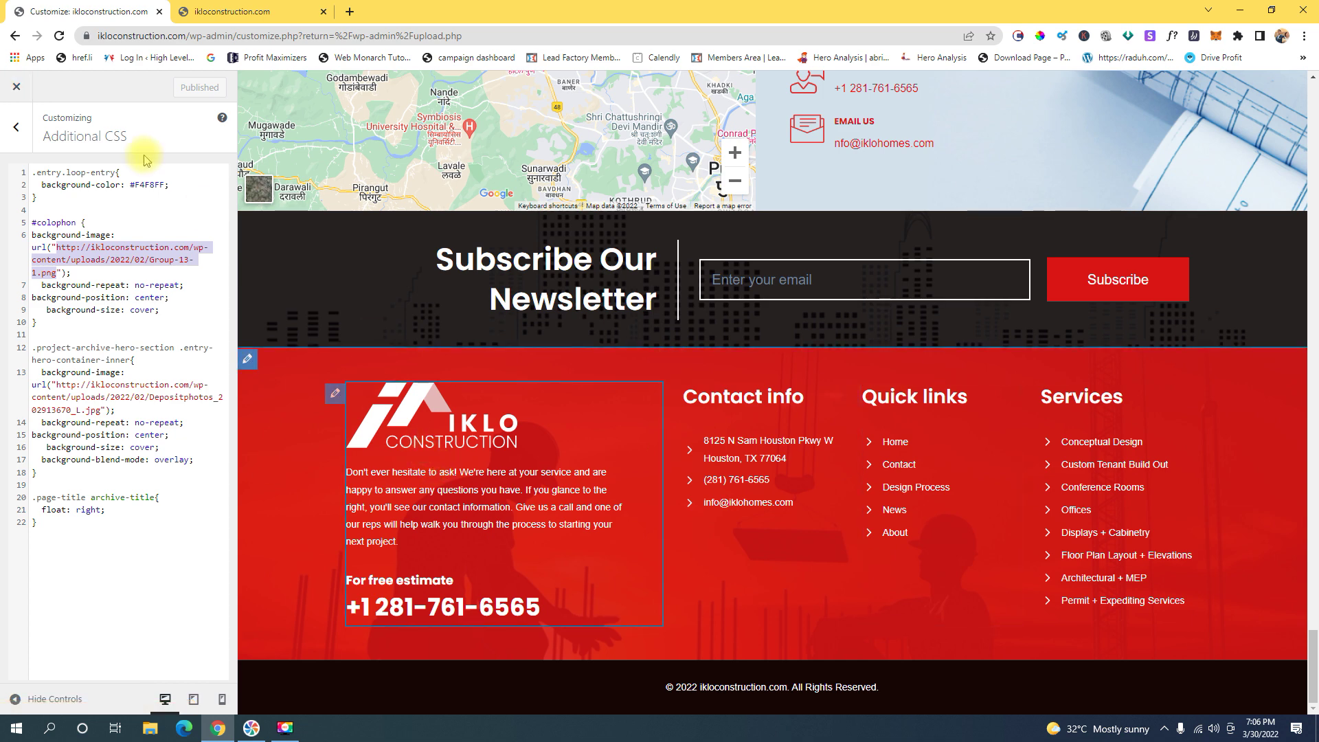
Close the Customizer and go to the live ikloconstruction.com homepage
click(17, 88)
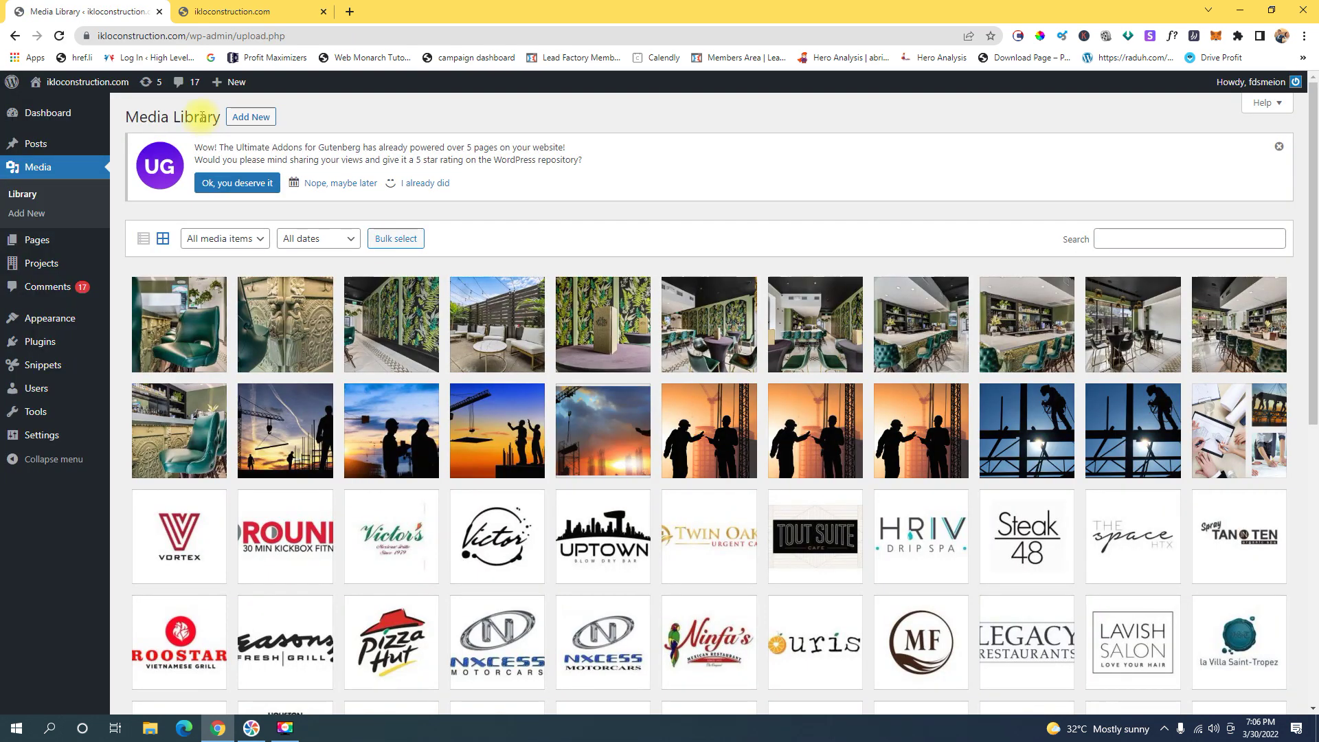
click(36, 144)
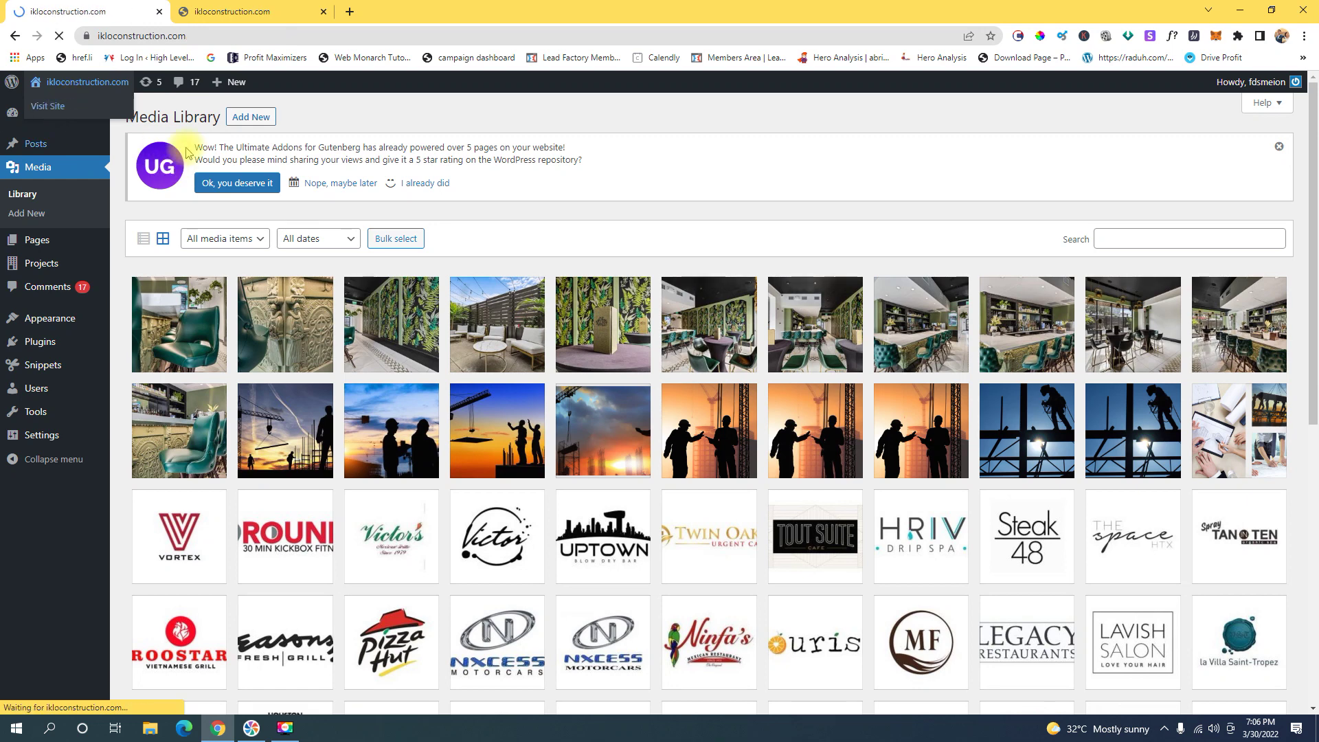